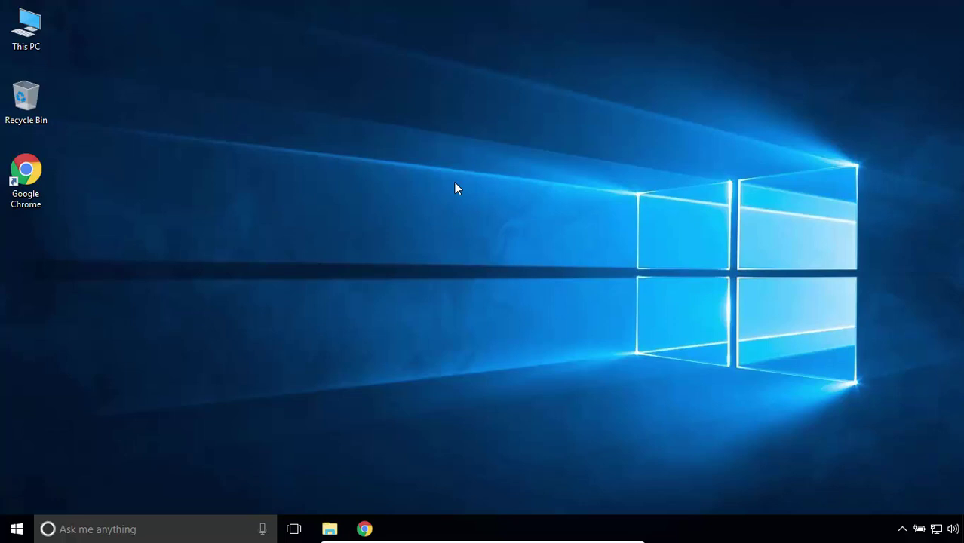
# Search Google for 'oracle' in Chrome and open the Oracle | Integrated Cloud Applications result.
pyautogui.click(365, 530)
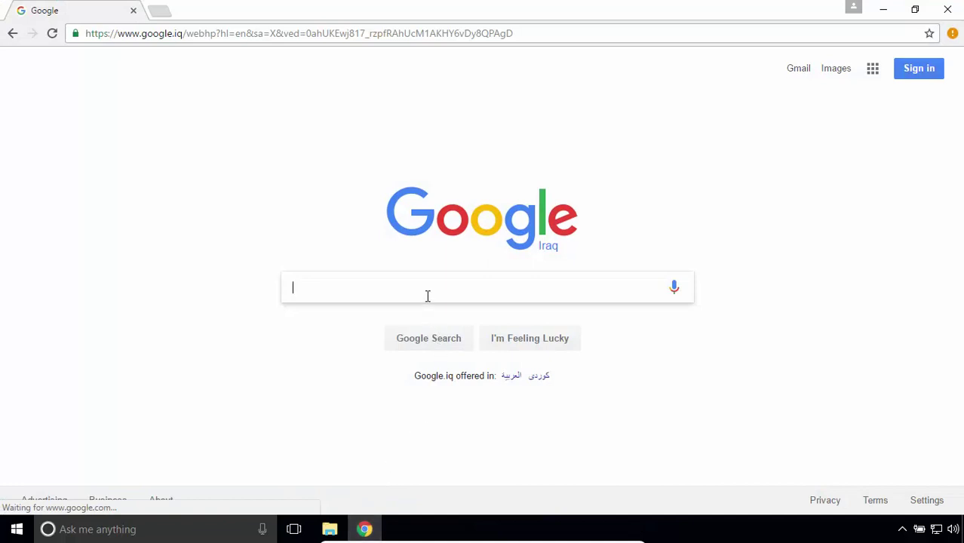
pyautogui.write('oracle')
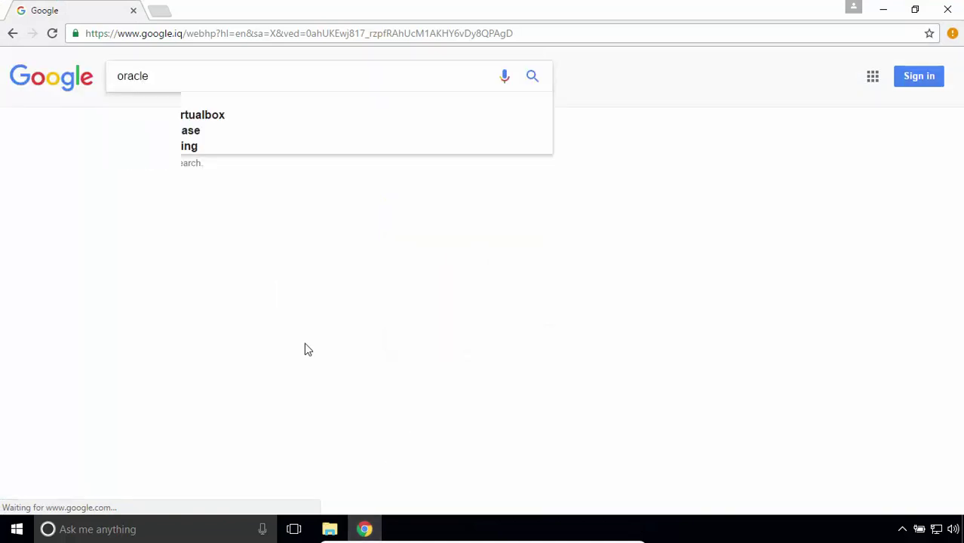
pyautogui.press('Return')
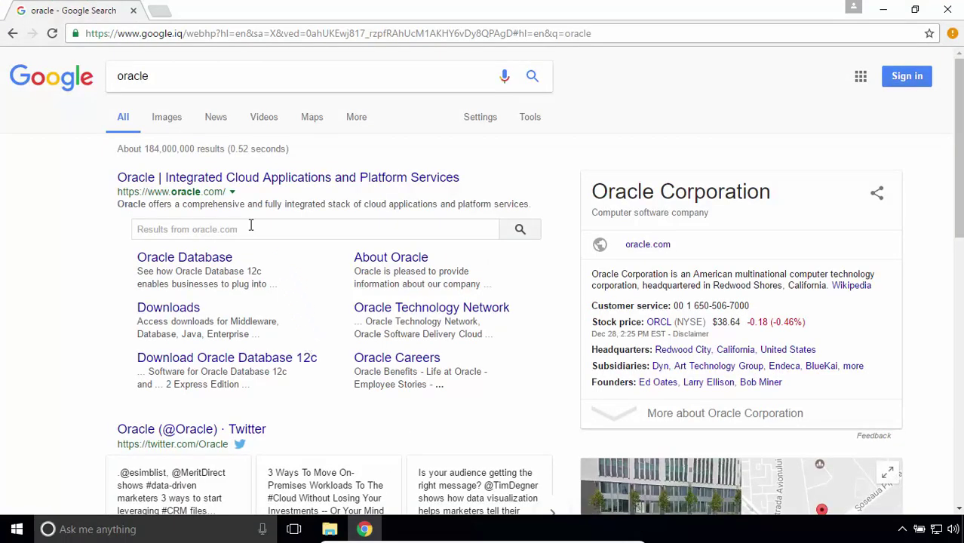
pyautogui.click(278, 181)
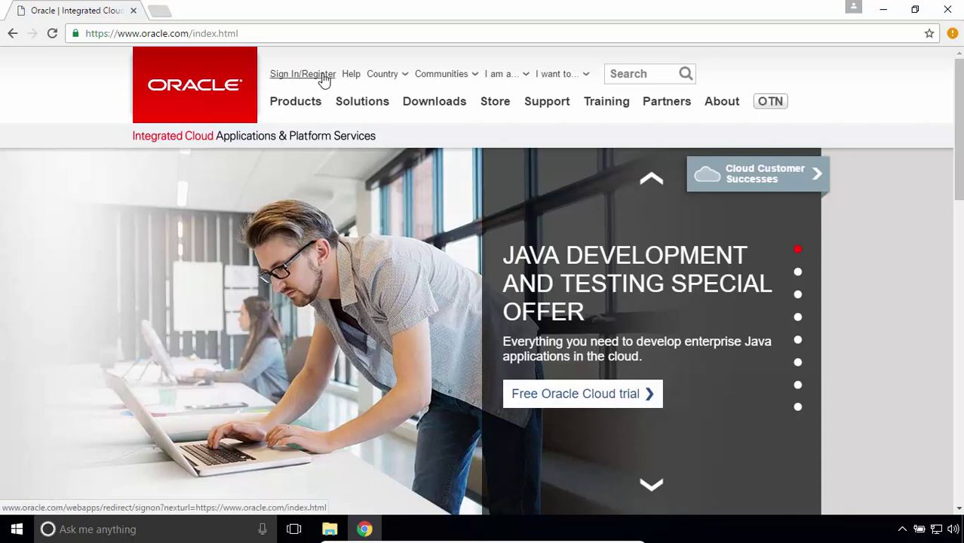
# Sign in on the Oracle account page with the account e-mail and password.
pyautogui.click(324, 80)
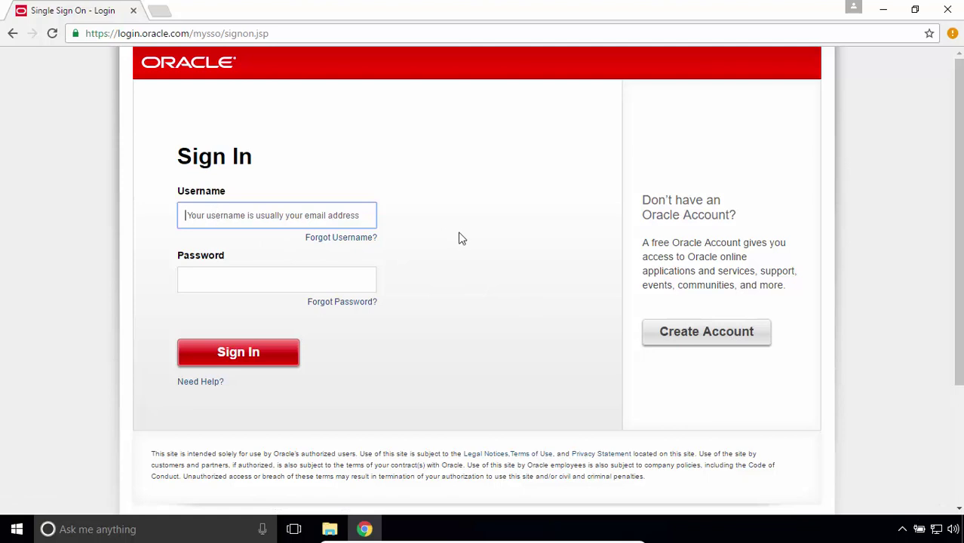
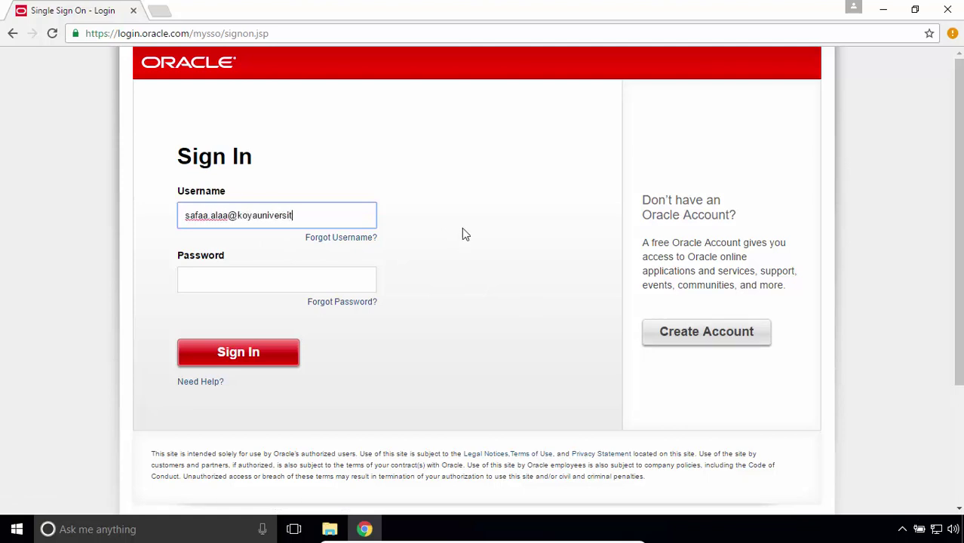
pyautogui.press('Tab')
pyautogui.write('**************')
pyautogui.click(269, 352)
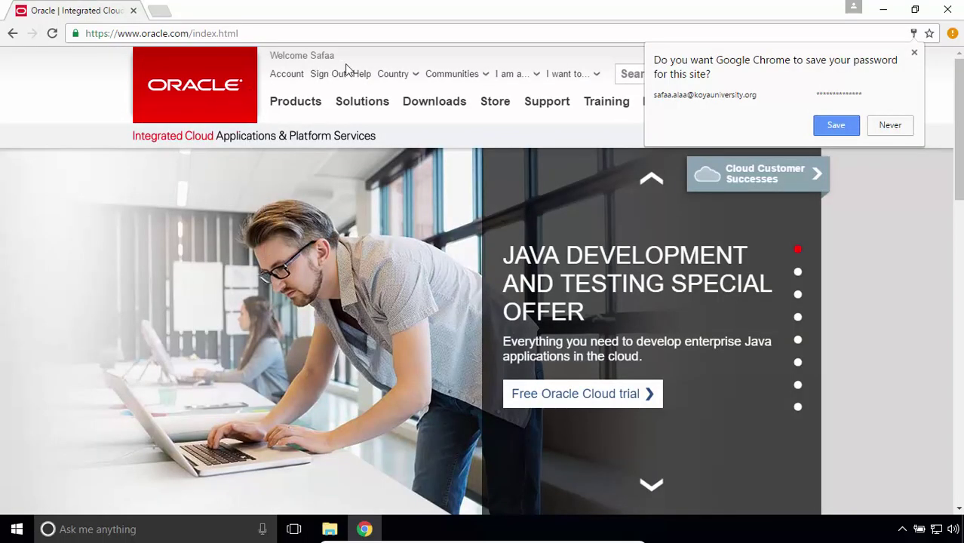
# Navigate Downloads > Java SE to reach the JDK 8 downloads page.
pyautogui.click(435, 106)
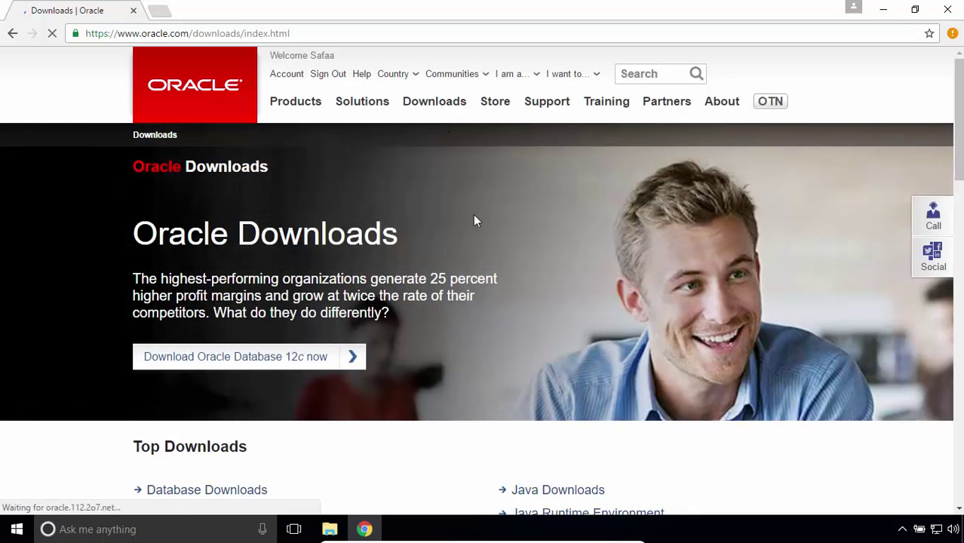
pyautogui.scroll(-4, 474, 224)
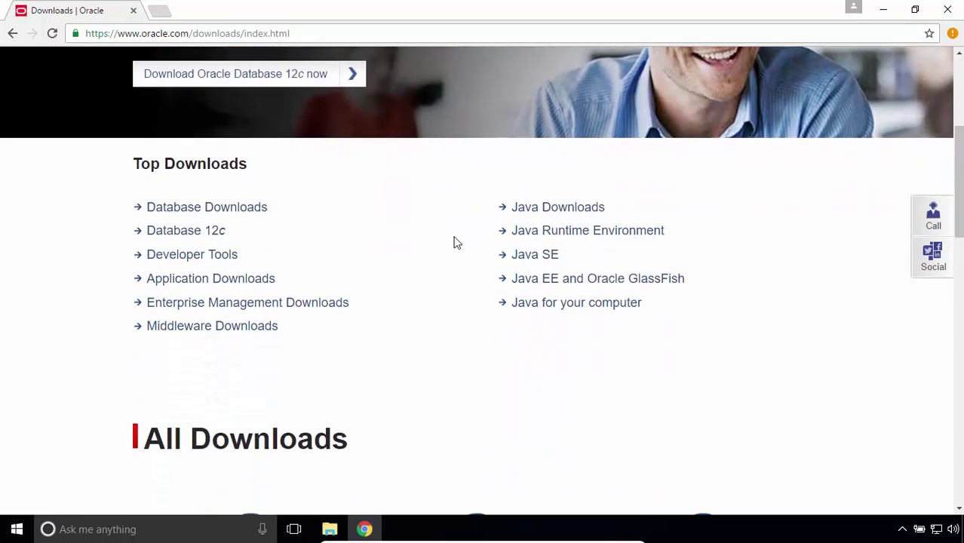
pyautogui.click(538, 255)
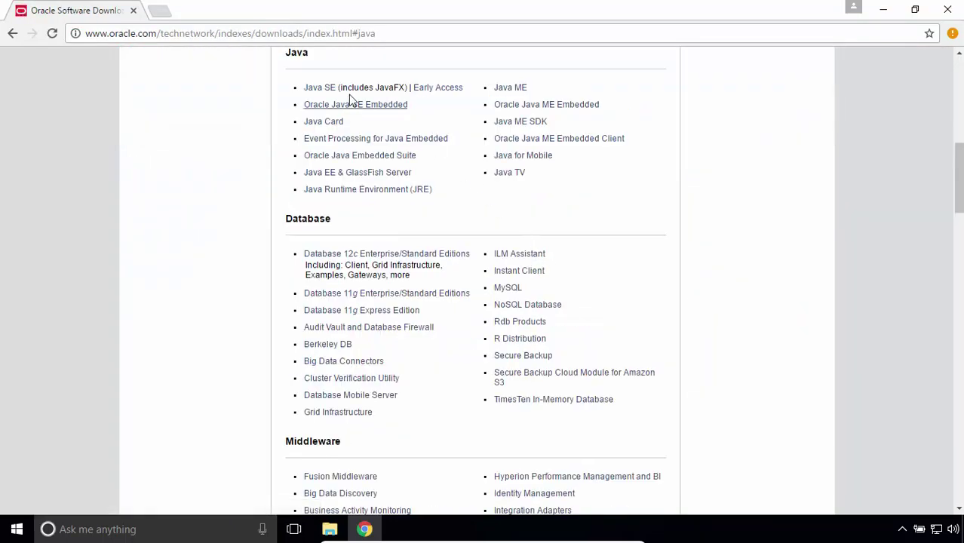
pyautogui.click(325, 90)
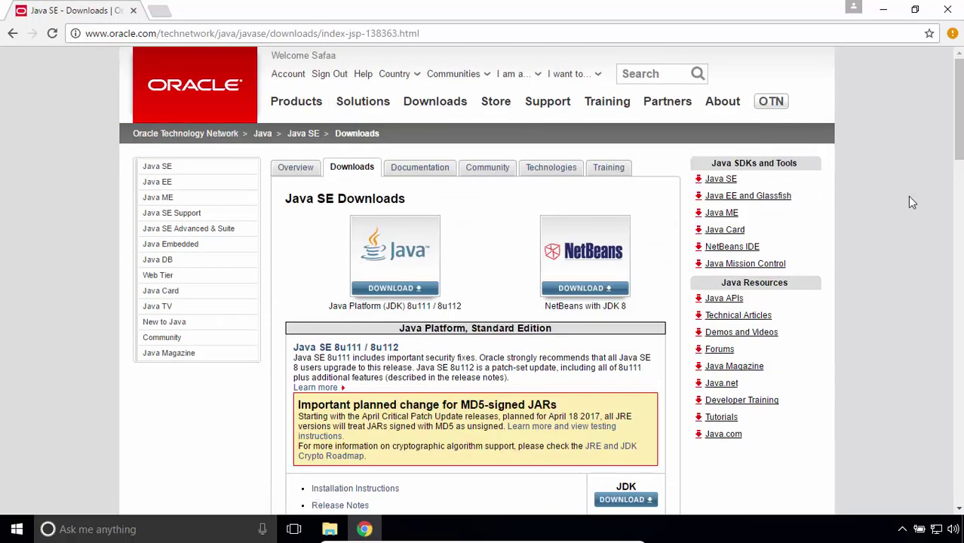
pyautogui.scroll(-3, 910, 199)
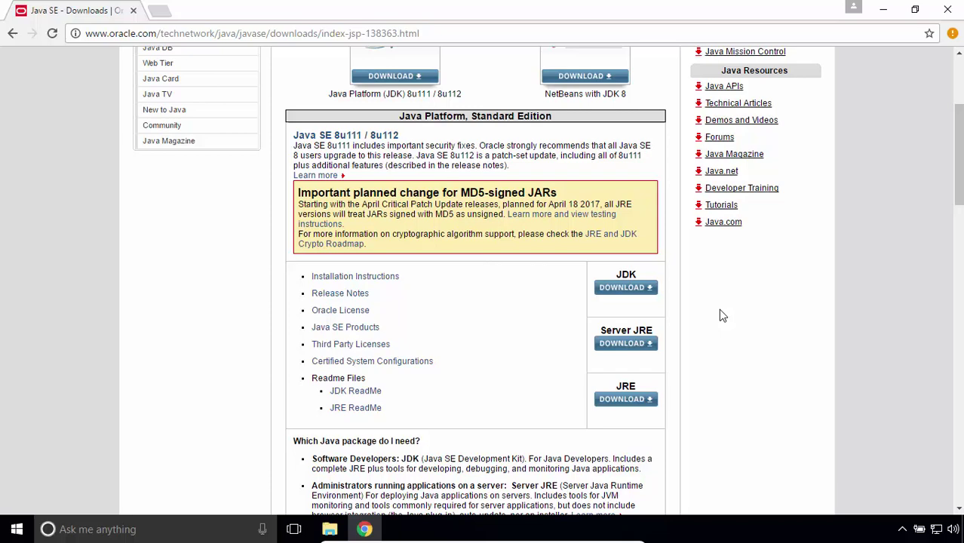
pyautogui.click(637, 291)
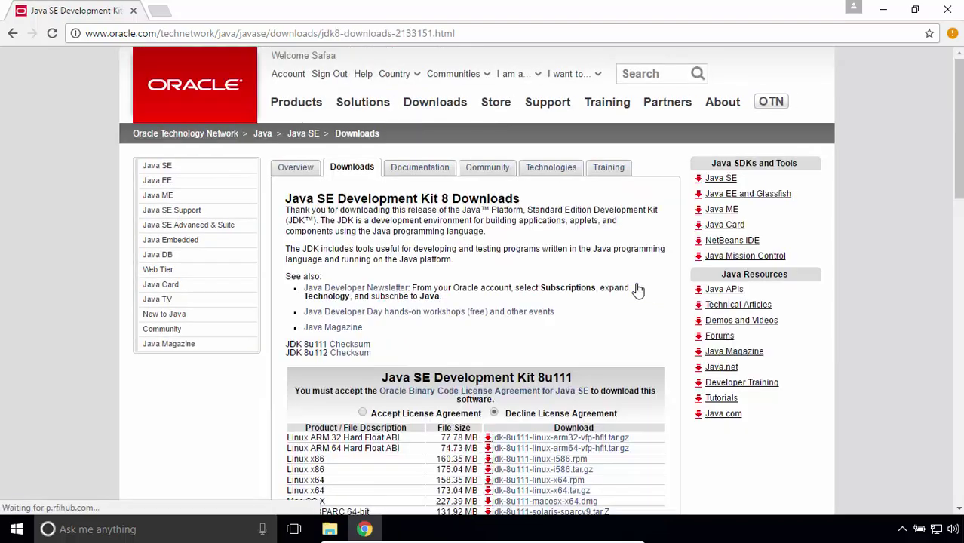
# Accept the JDK 8u112 license agreement and minimize Chrome to the desktop.
pyautogui.scroll(-4, 866, 234)
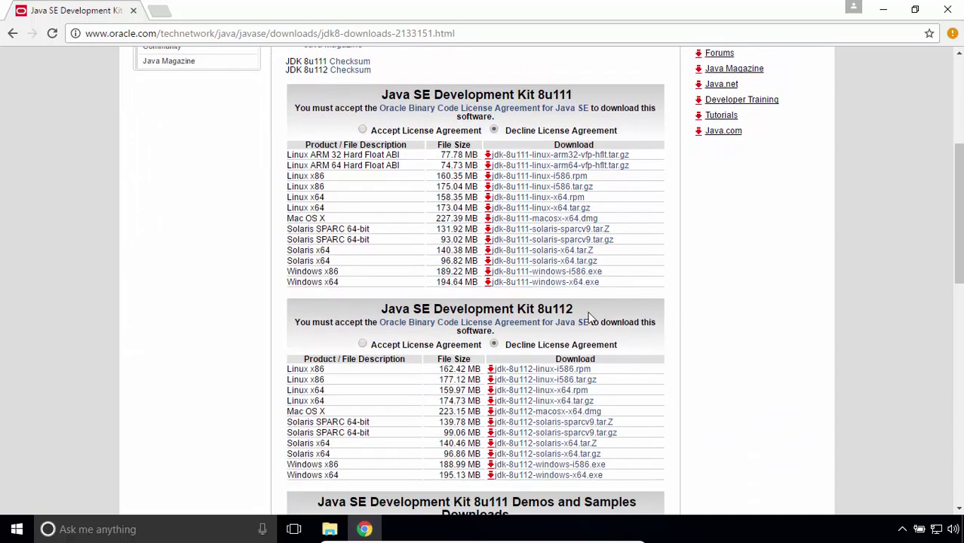
pyautogui.click(363, 345)
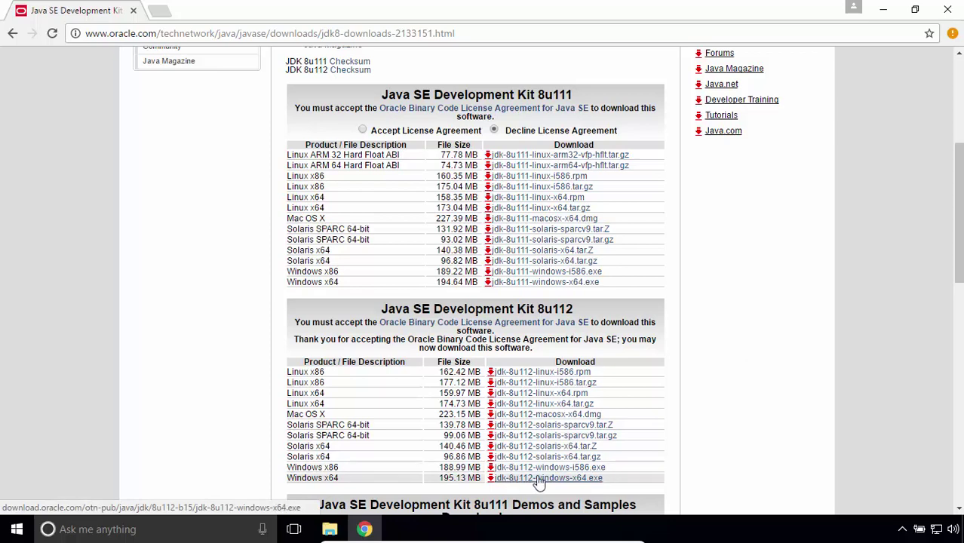
pyautogui.click(881, 10)
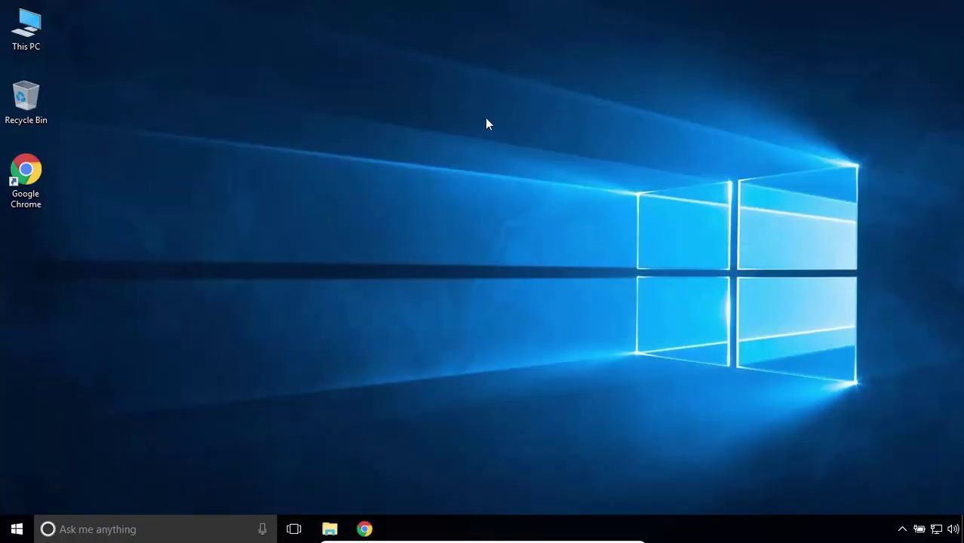
# Confirm in This PC's system properties that Windows is 64-bit, then return to Chrome's JDK page.
pyautogui.rightClick(31, 26)
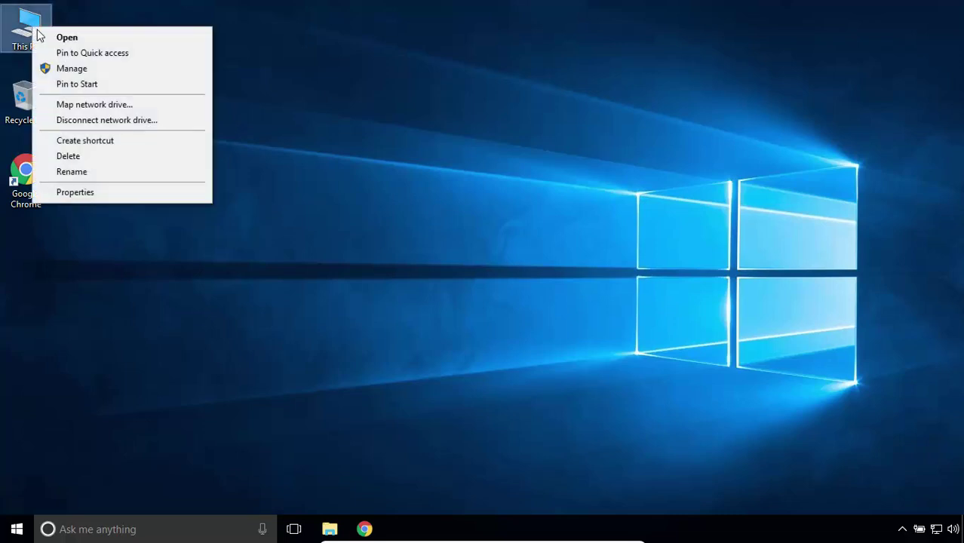
pyautogui.click(154, 194)
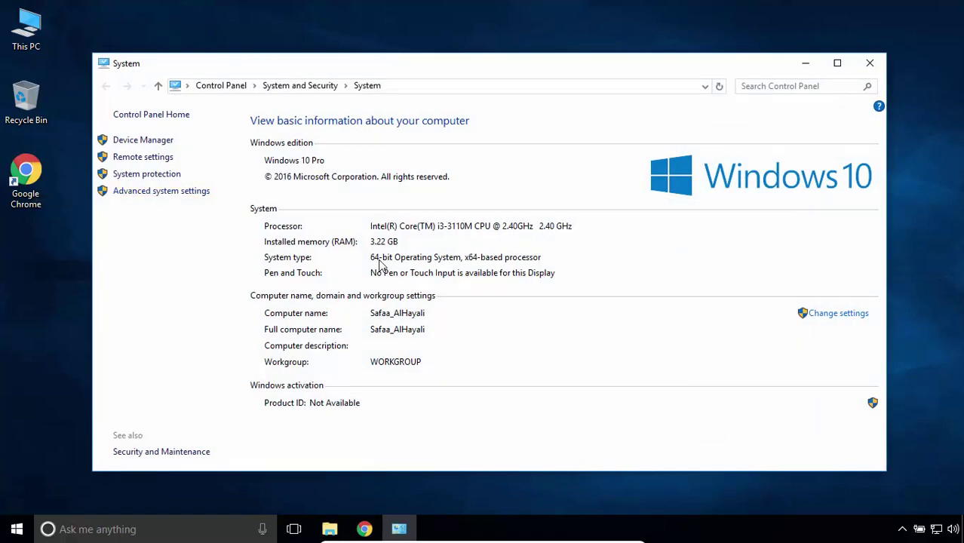
pyautogui.click(869, 62)
pyautogui.click(377, 528)
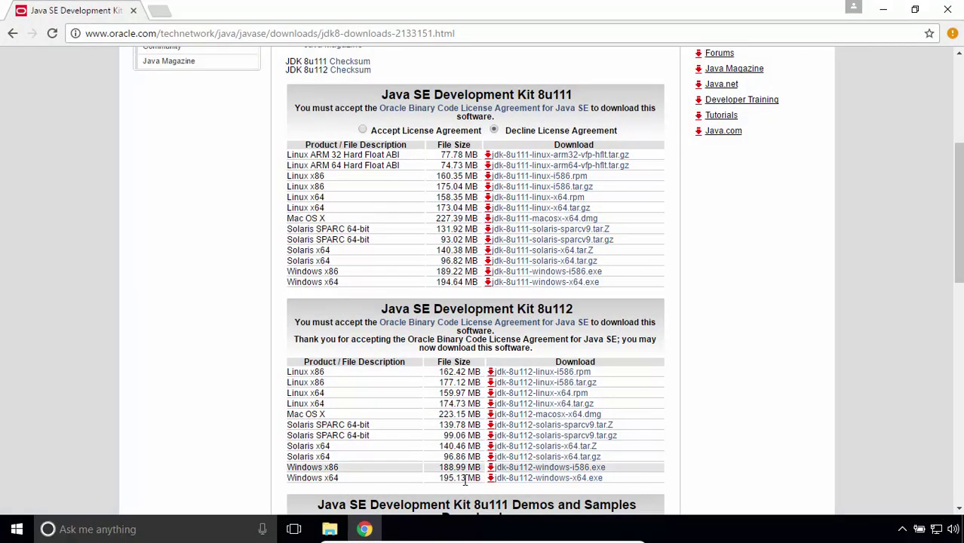
# Download jdk-8u112-windows-x64.exe and reveal the installer in the Downloads folder.
pyautogui.click(544, 479)
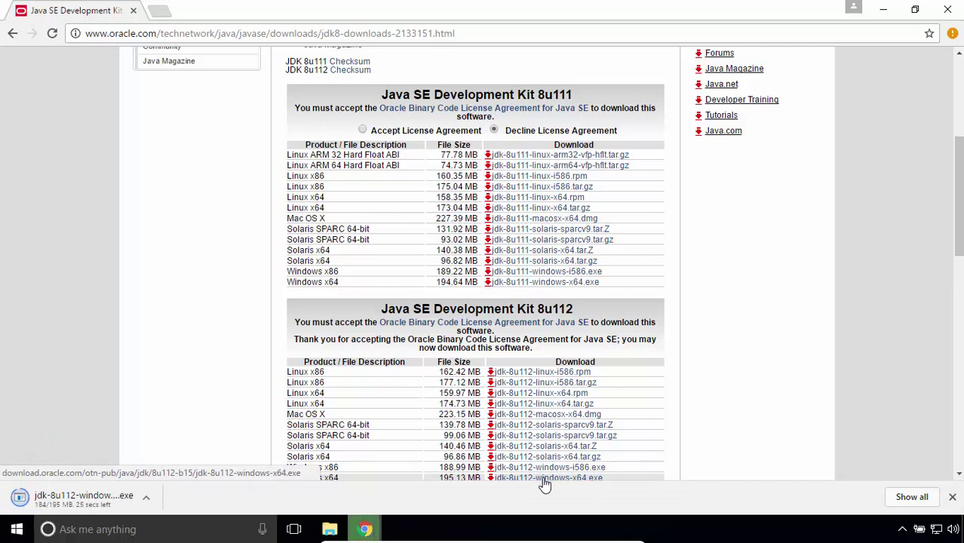
pyautogui.click(147, 501)
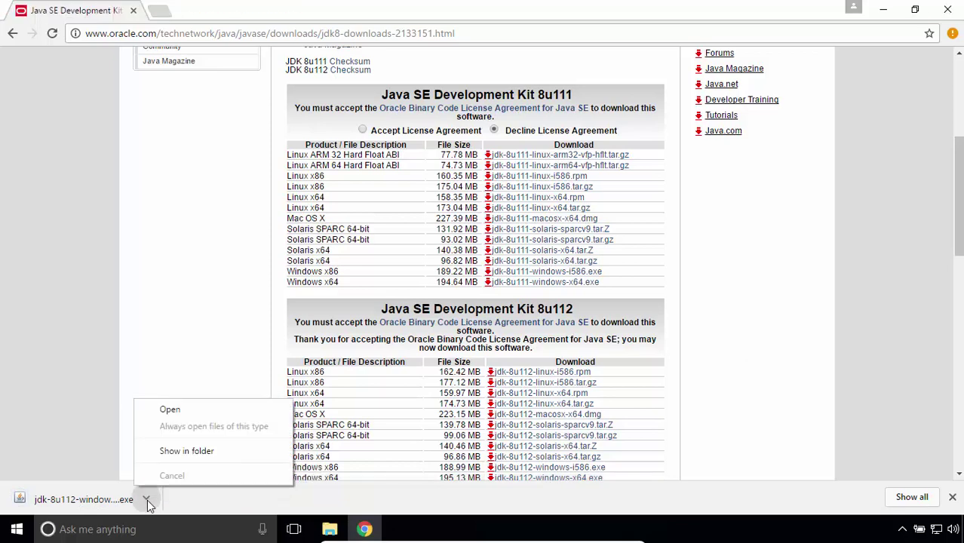
pyautogui.click(208, 452)
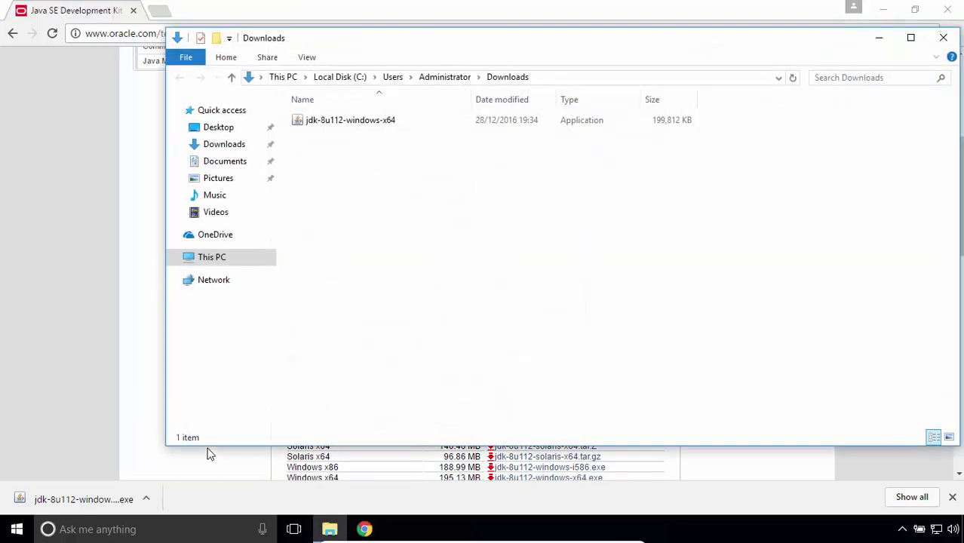
pyautogui.click(397, 126)
pyautogui.rightClick(398, 125)
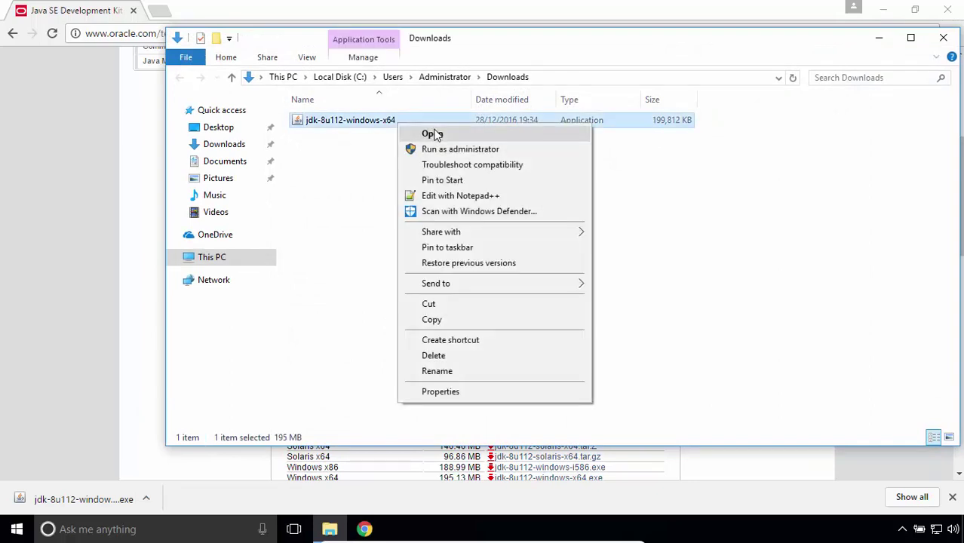
# Install JDK 8 Update 112 with default features and Java runtime folder, then close the installer.
pyautogui.click(433, 135)
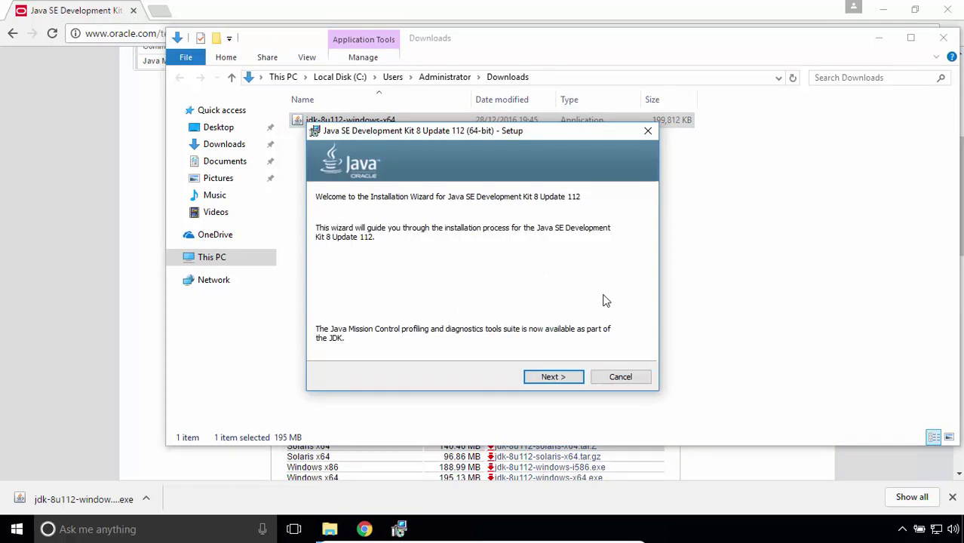
pyautogui.click(571, 378)
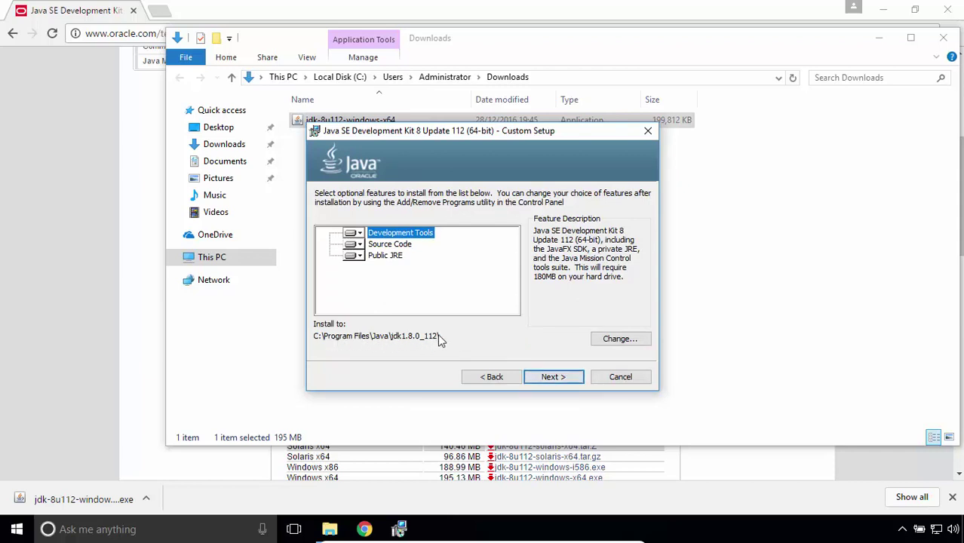
pyautogui.click(579, 384)
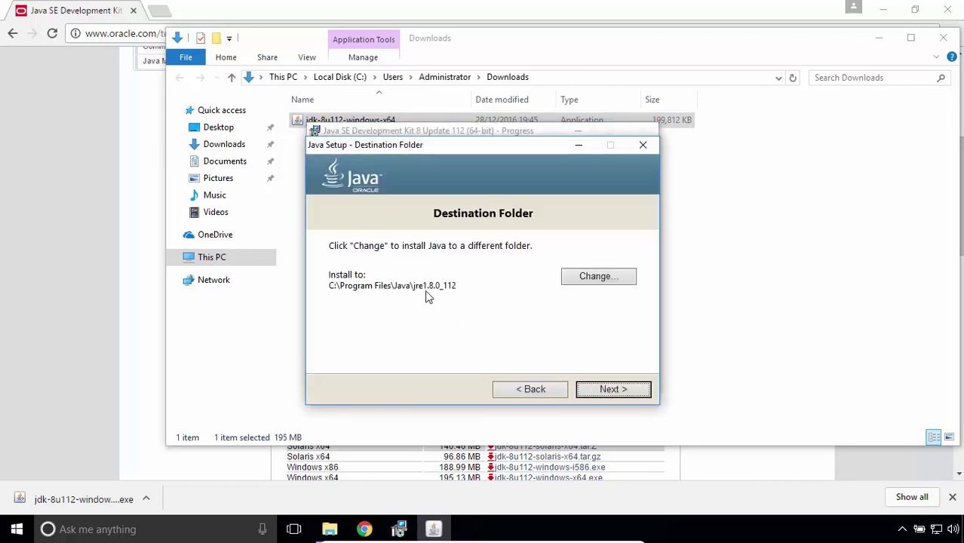
pyautogui.click(612, 390)
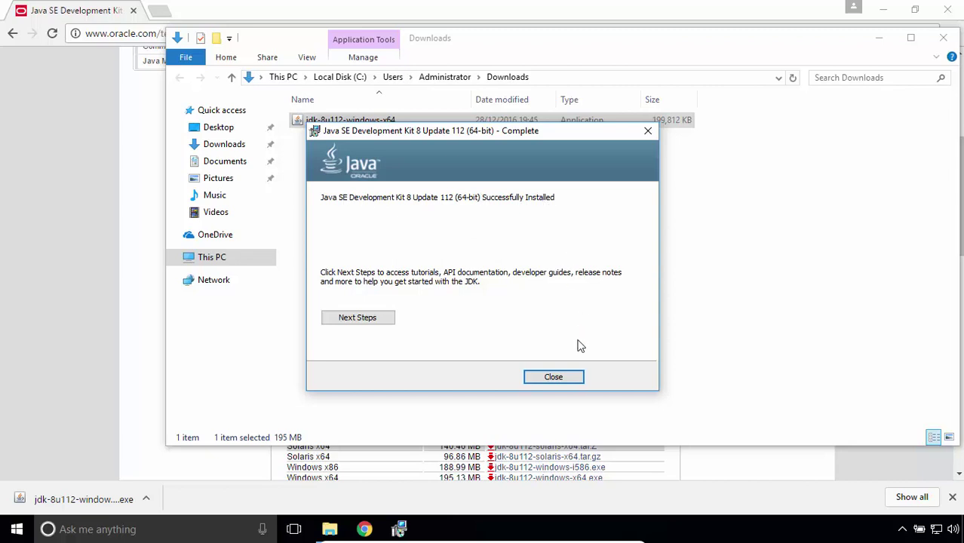
pyautogui.click(569, 381)
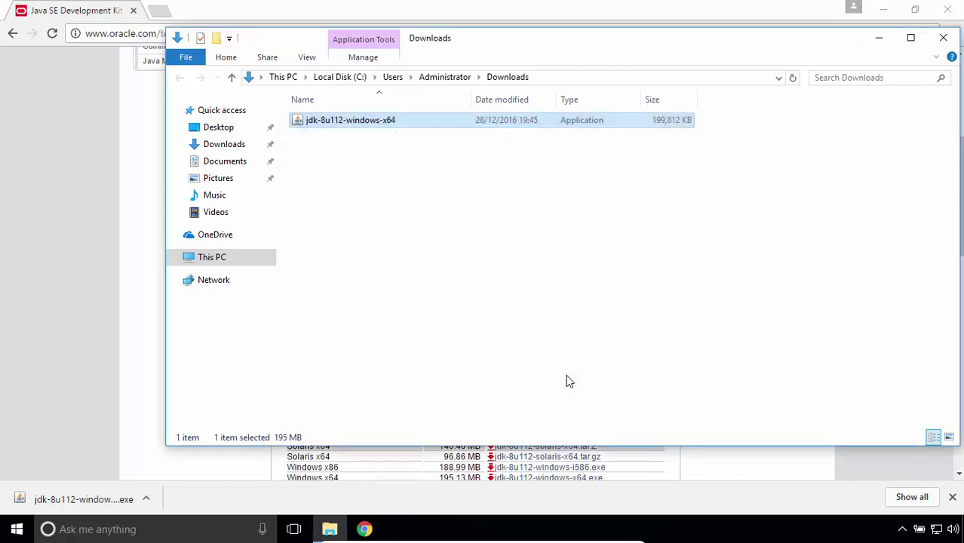
# Browse This PC to the C:\Program Files\Java\jdk1.8.0_112 folder.
pyautogui.click(942, 37)
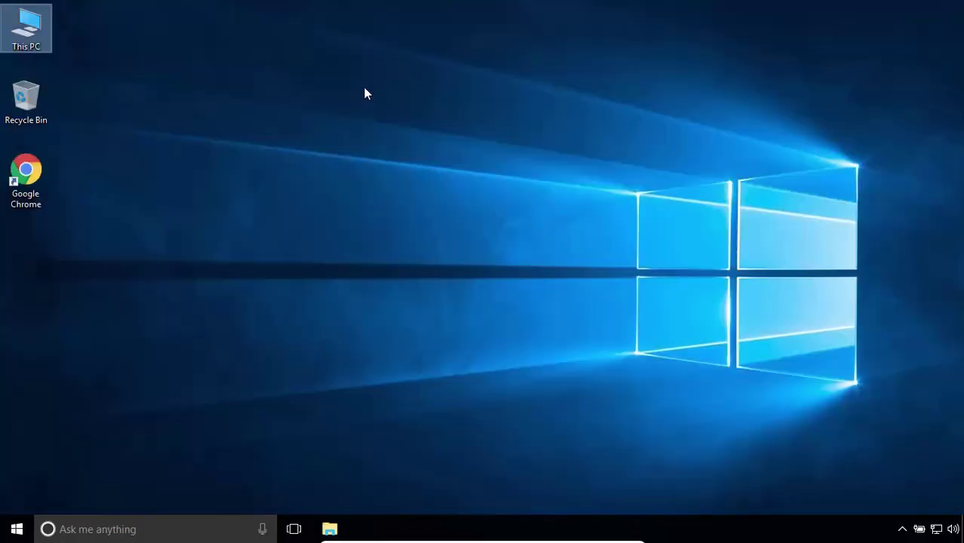
pyautogui.rightClick(45, 27)
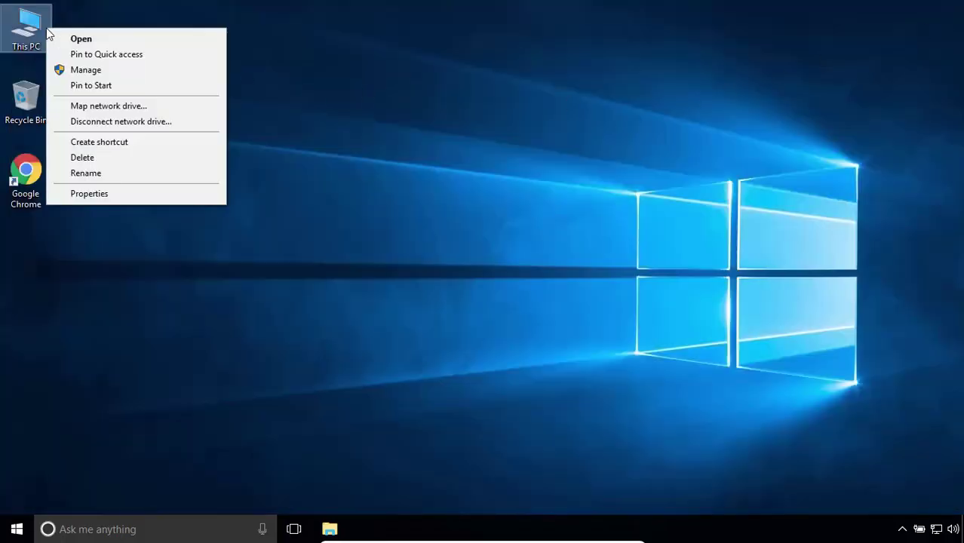
pyautogui.click(71, 35)
pyautogui.click(377, 231)
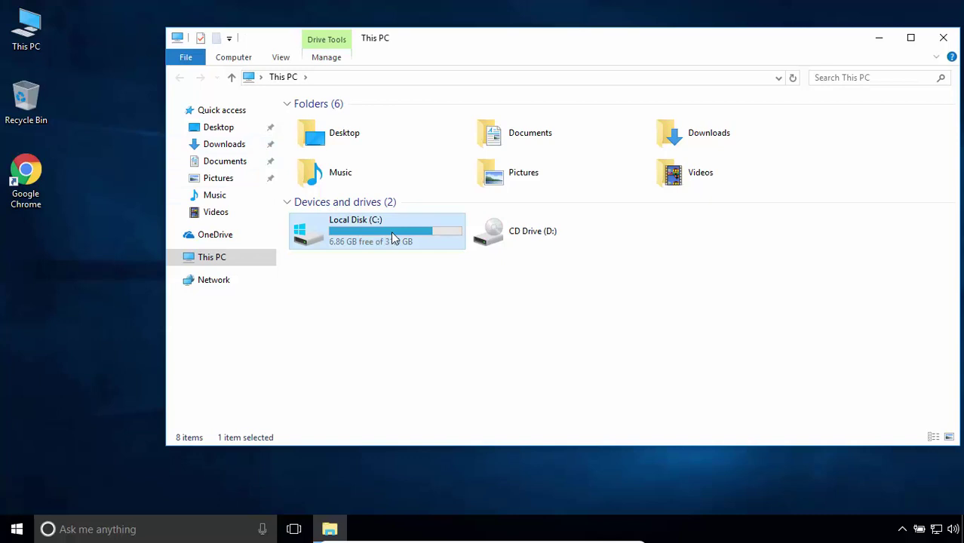
pyautogui.doubleClick(434, 235)
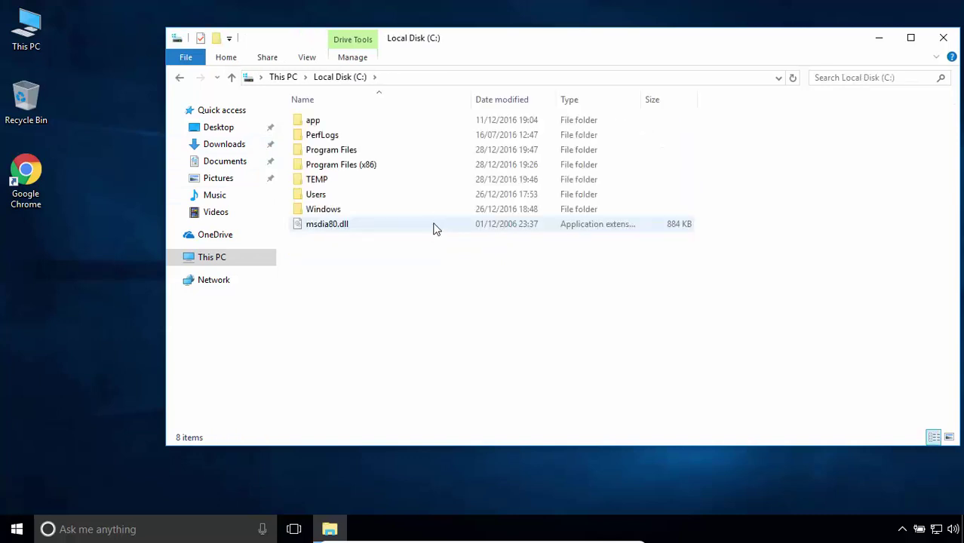
pyautogui.doubleClick(450, 152)
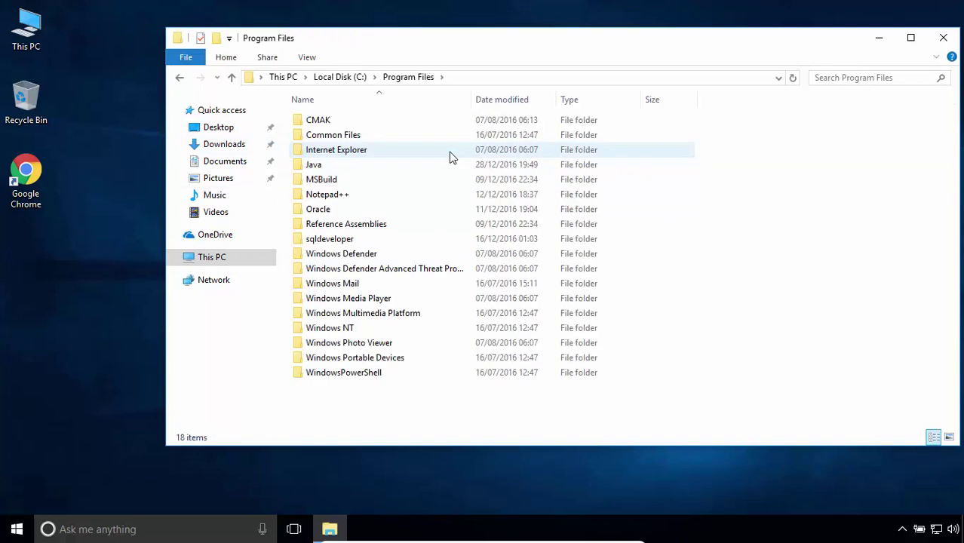
pyautogui.doubleClick(445, 167)
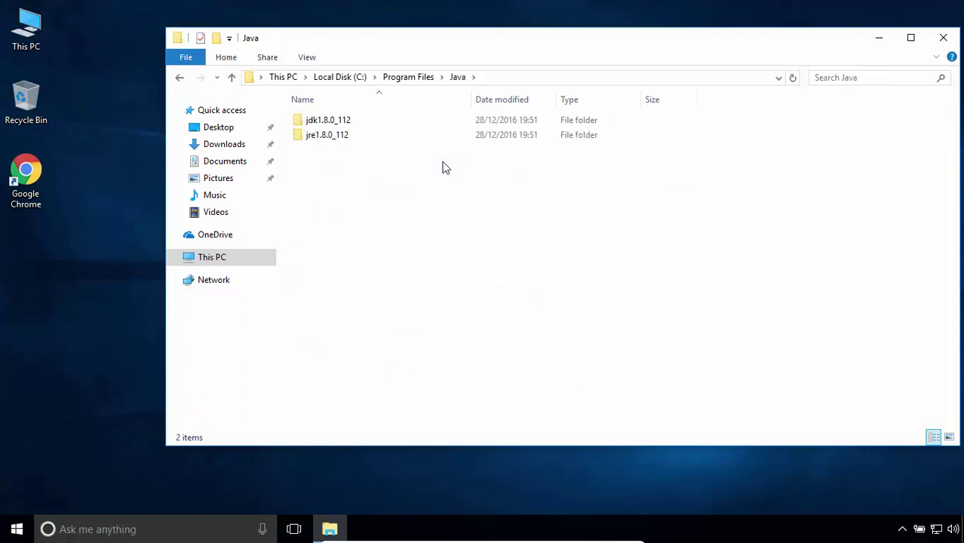
pyautogui.click(475, 134)
pyautogui.click(483, 121)
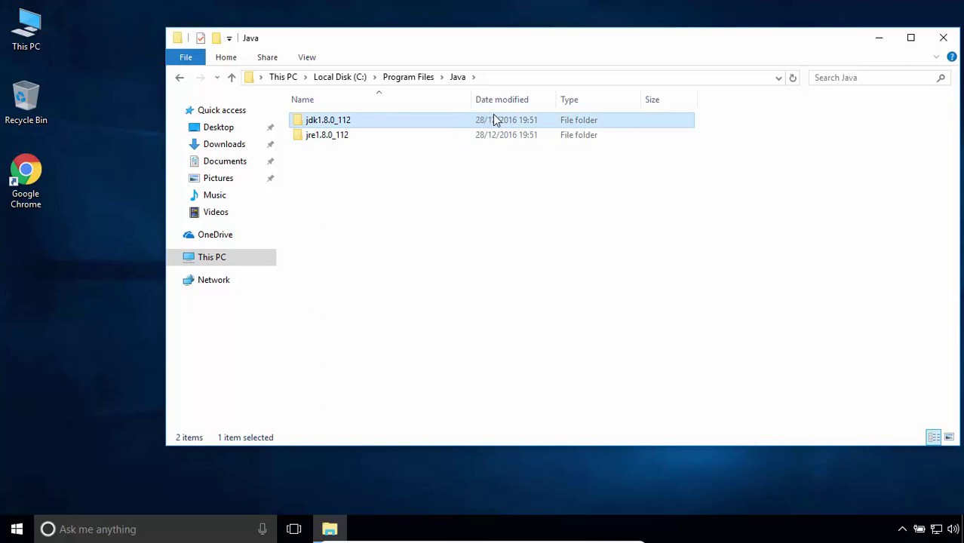
pyautogui.doubleClick(494, 117)
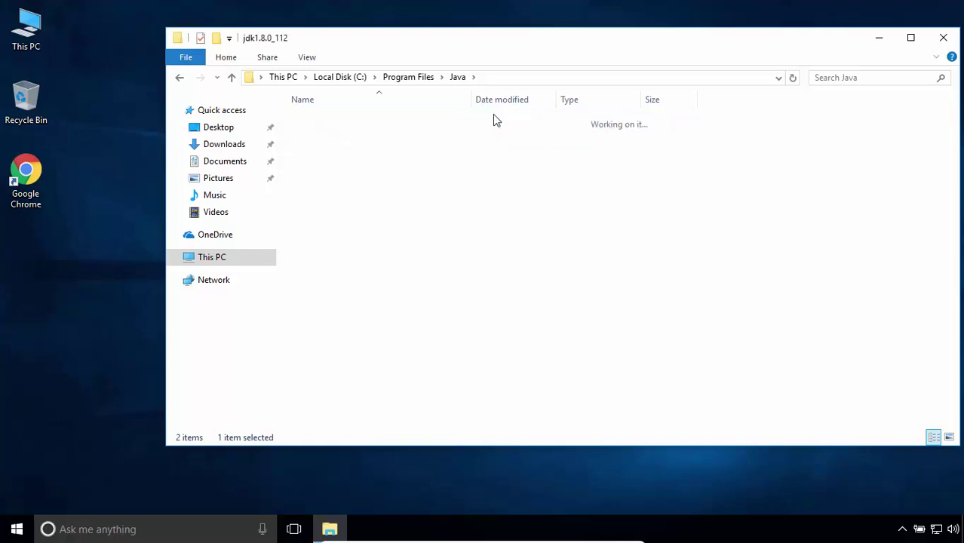
# Copy the C:\Program Files\Java\jdk1.8.0_112 path from the address bar.
pyautogui.click(573, 79)
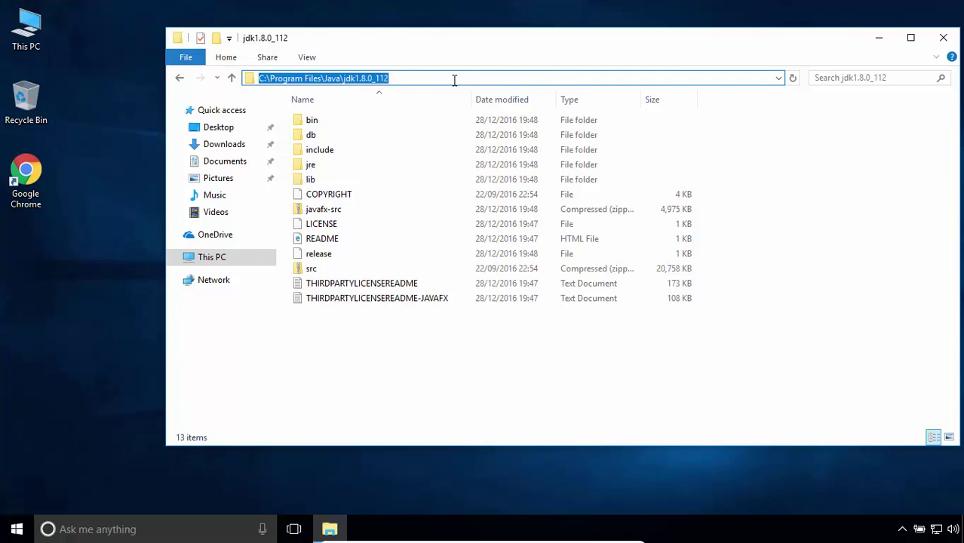
pyautogui.rightClick(410, 78)
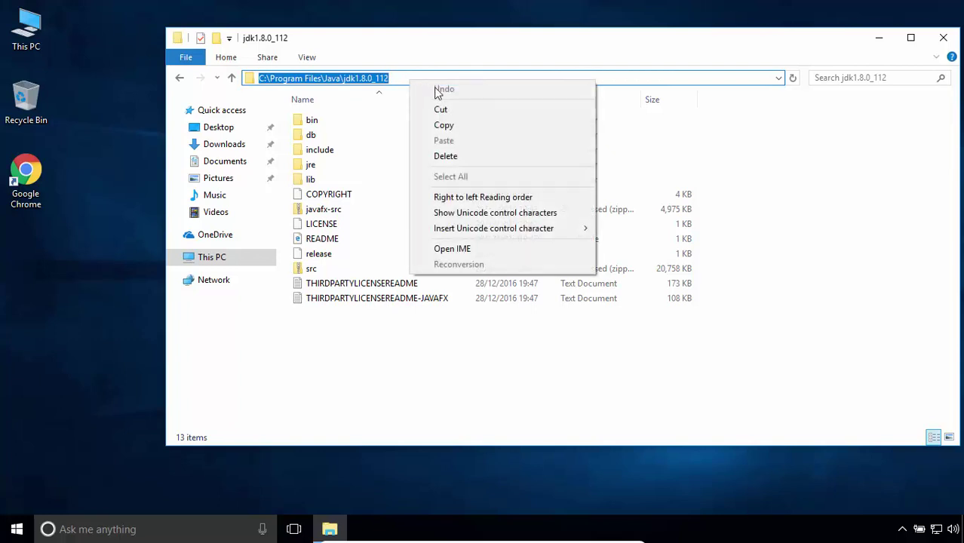
pyautogui.click(450, 126)
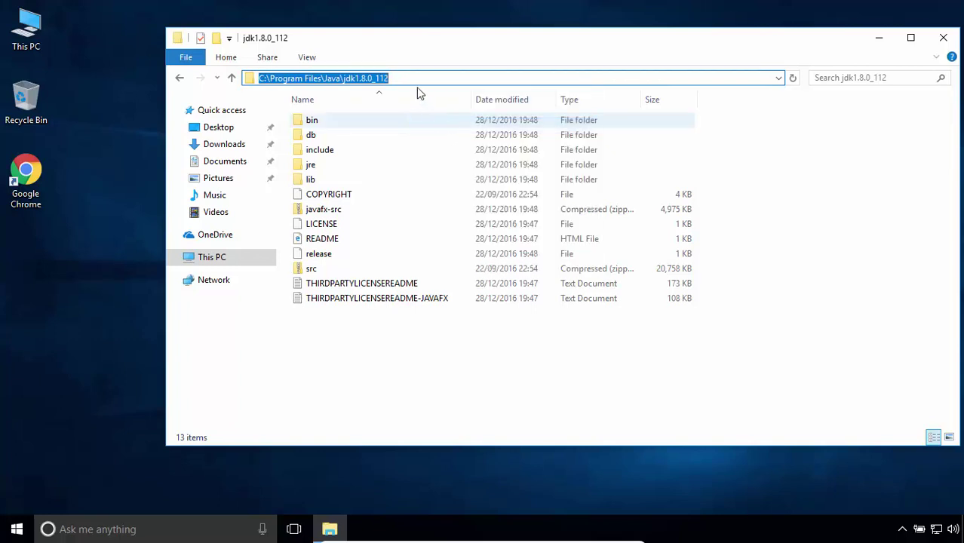
# Open Environment Variables through This PC Properties > Advanced system settings.
pyautogui.click(41, 45)
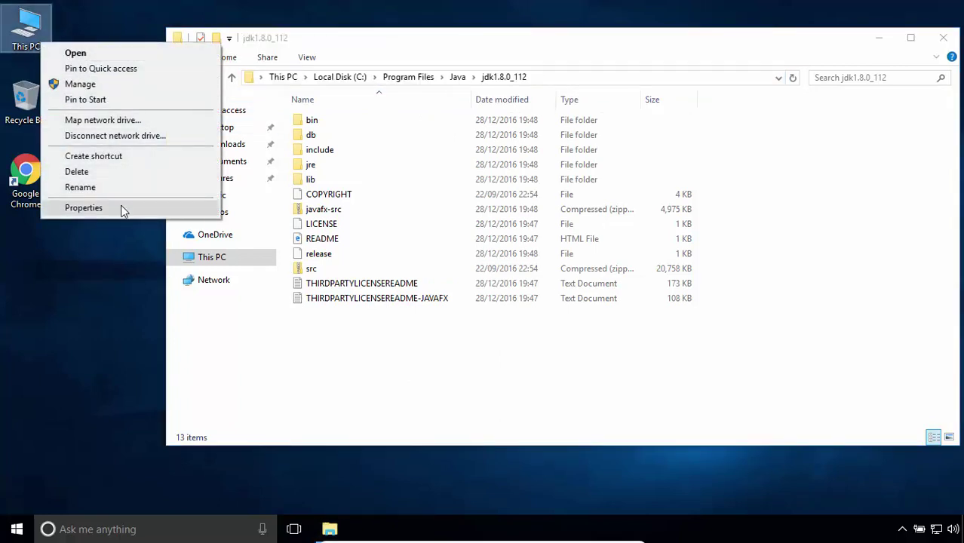
pyautogui.click(83, 207)
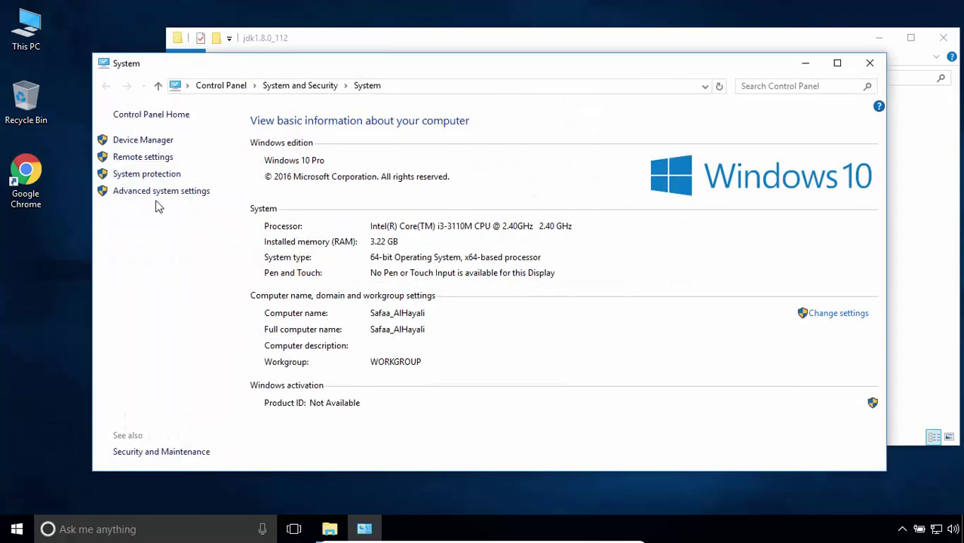
pyautogui.click(199, 192)
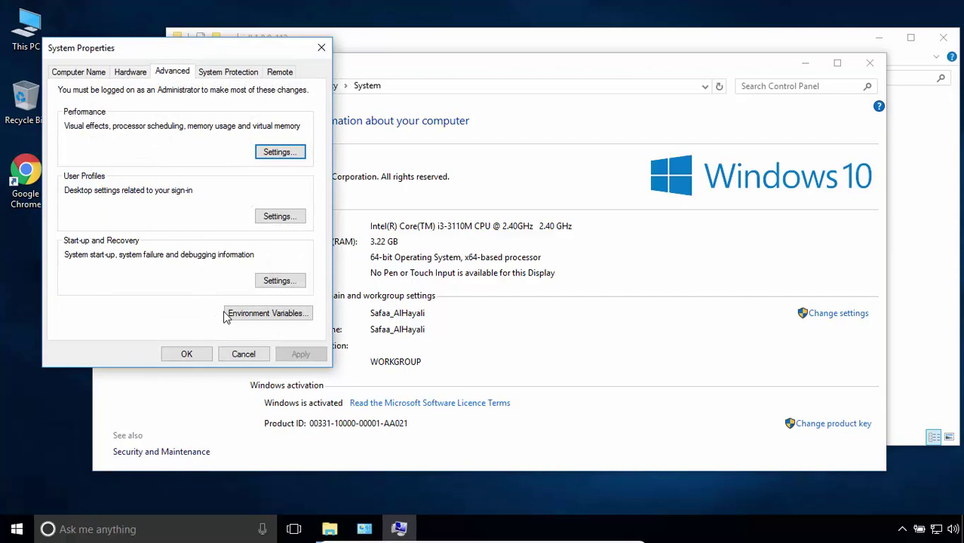
pyautogui.click(302, 314)
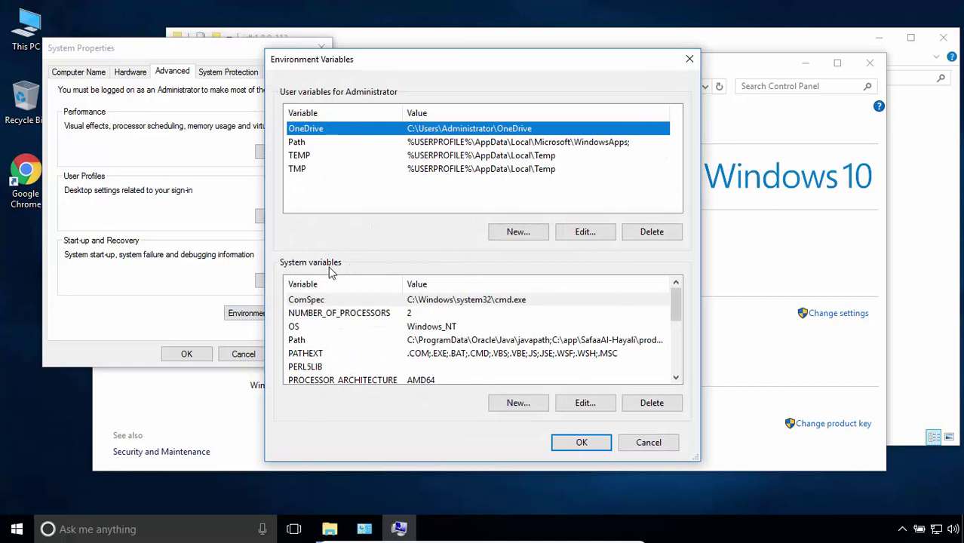
# Create system variable JAVA_HOME with the pasted value C:\Program Files\Java\jdk1.8.0_112.
pyautogui.click(518, 404)
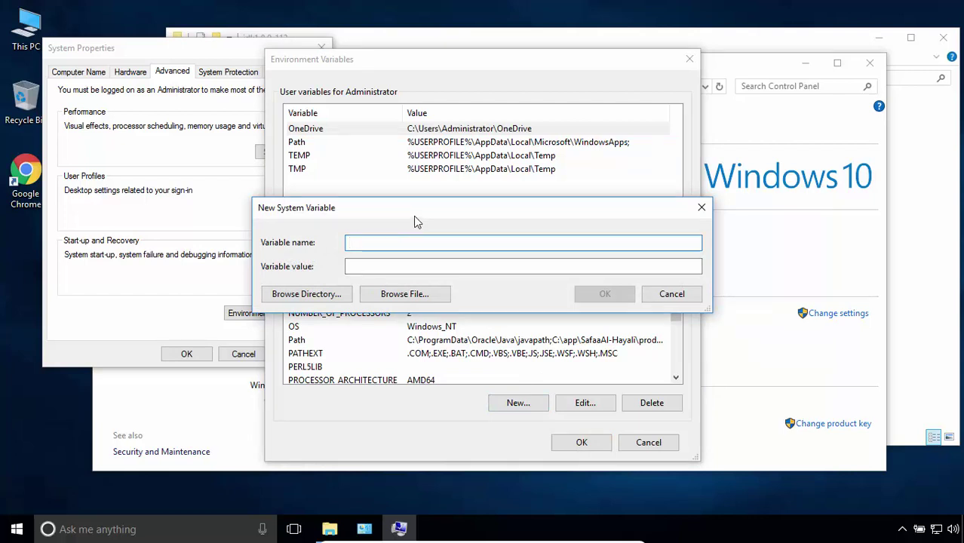
pyautogui.write('JAVA_HOME')
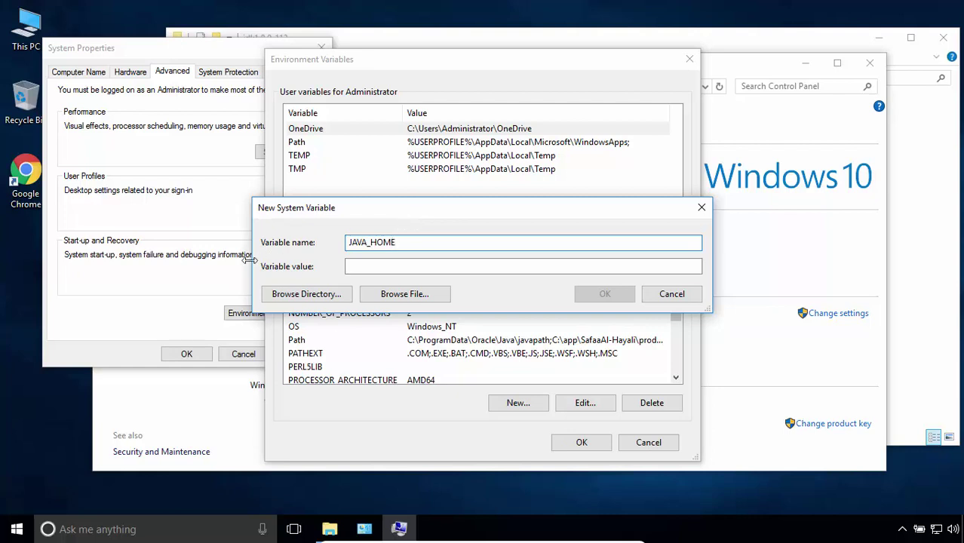
pyautogui.click(366, 265)
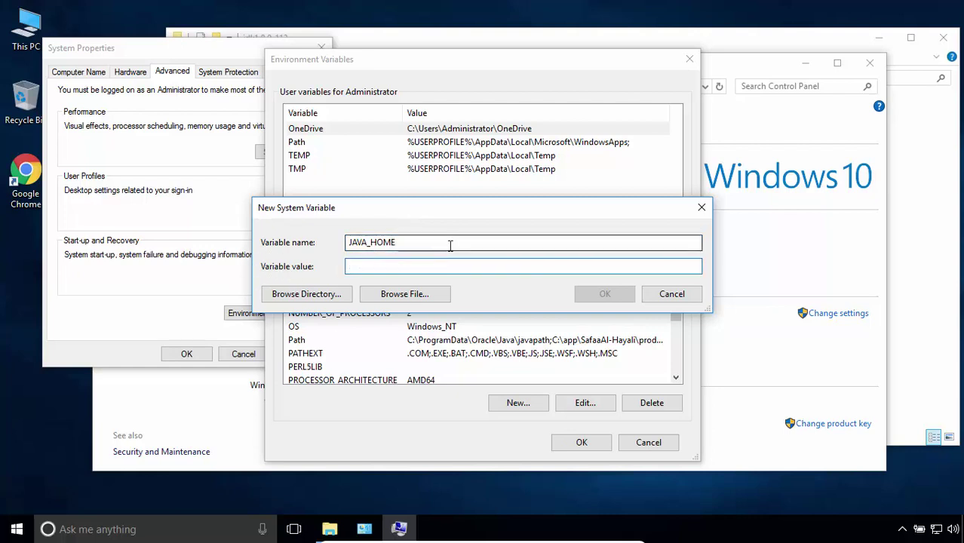
pyautogui.rightClick(436, 262)
pyautogui.click(469, 323)
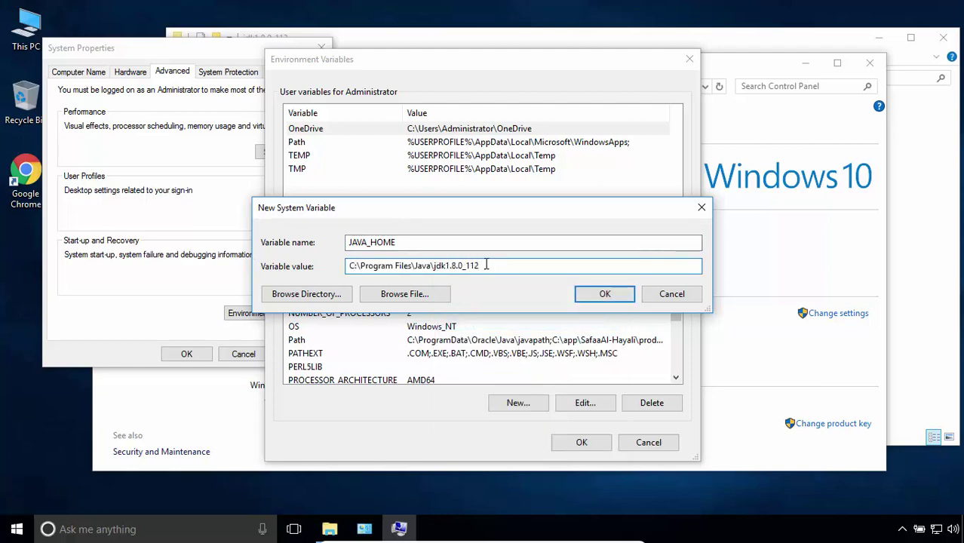
pyautogui.click(614, 293)
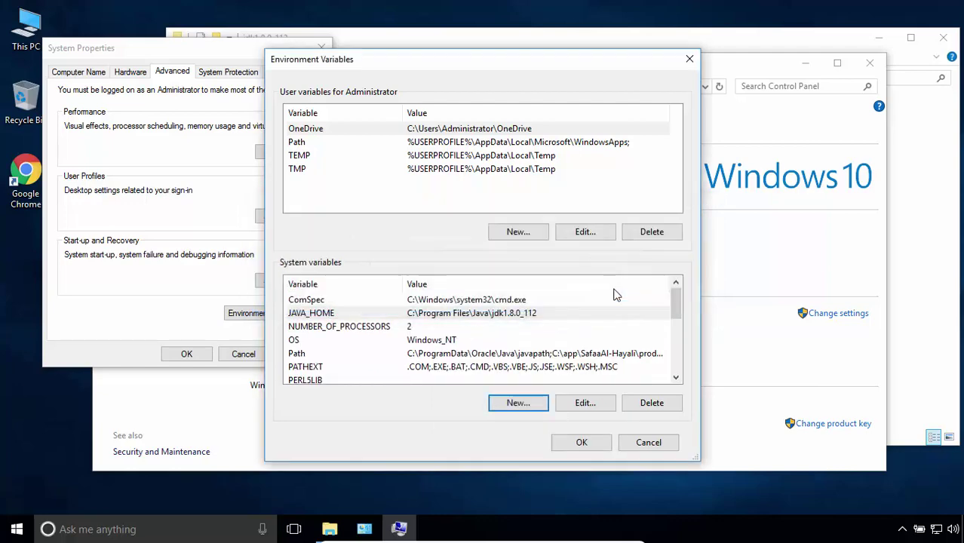
# Edit the system Path variable to add a %JAVA_HOME%\bin entry and save it.
pyautogui.click(339, 315)
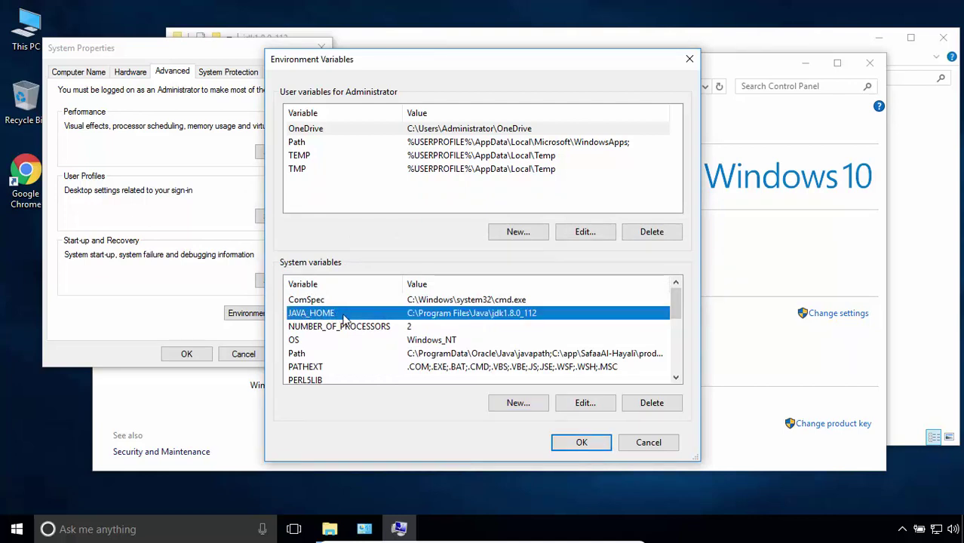
pyautogui.click(301, 354)
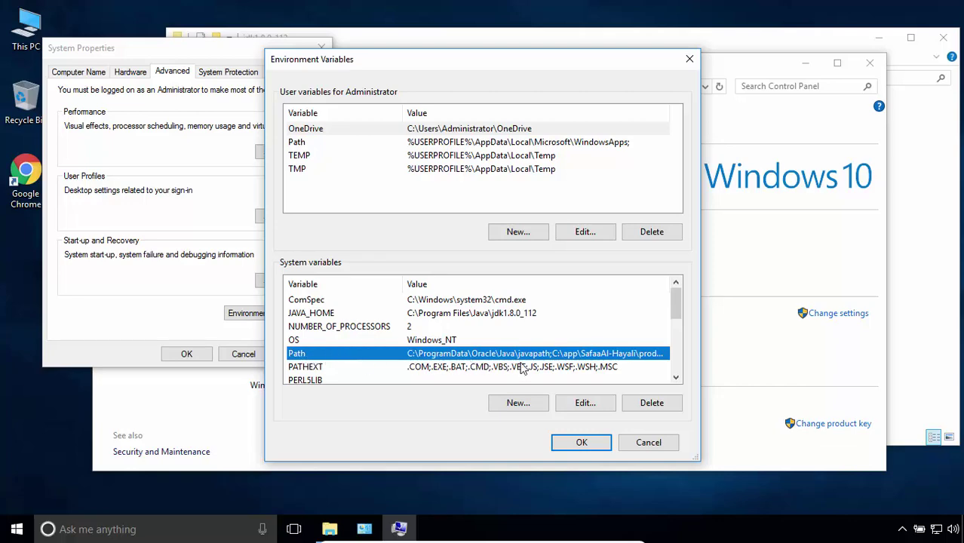
pyautogui.click(582, 403)
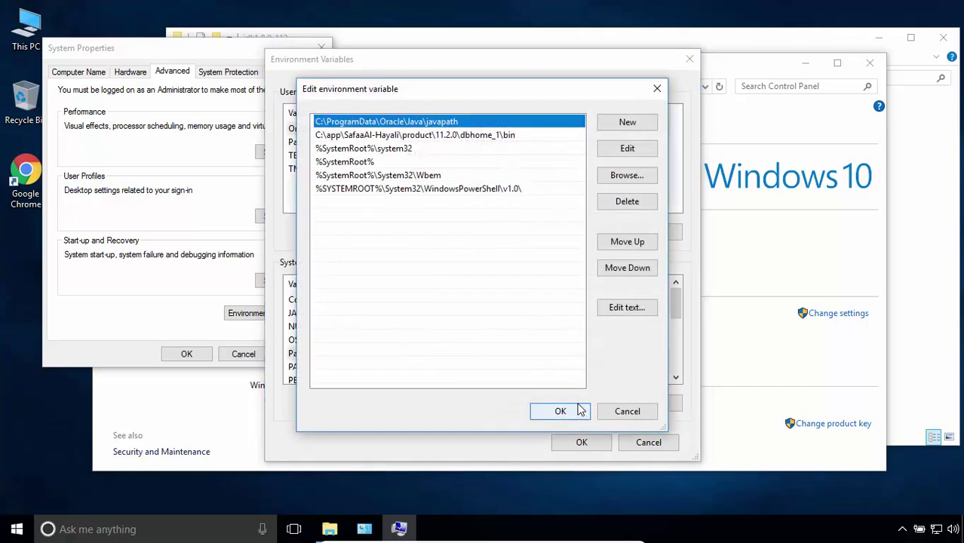
pyautogui.click(540, 202)
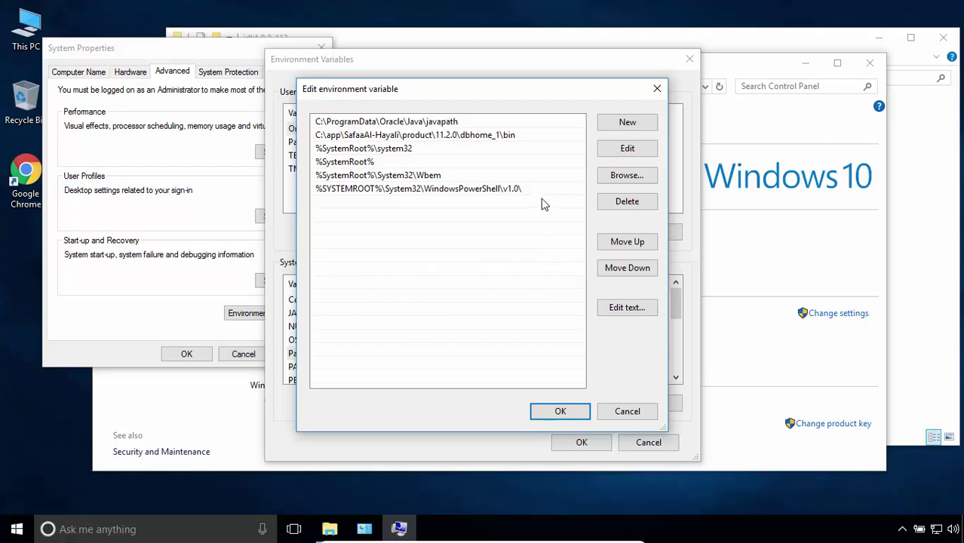
pyautogui.click(639, 125)
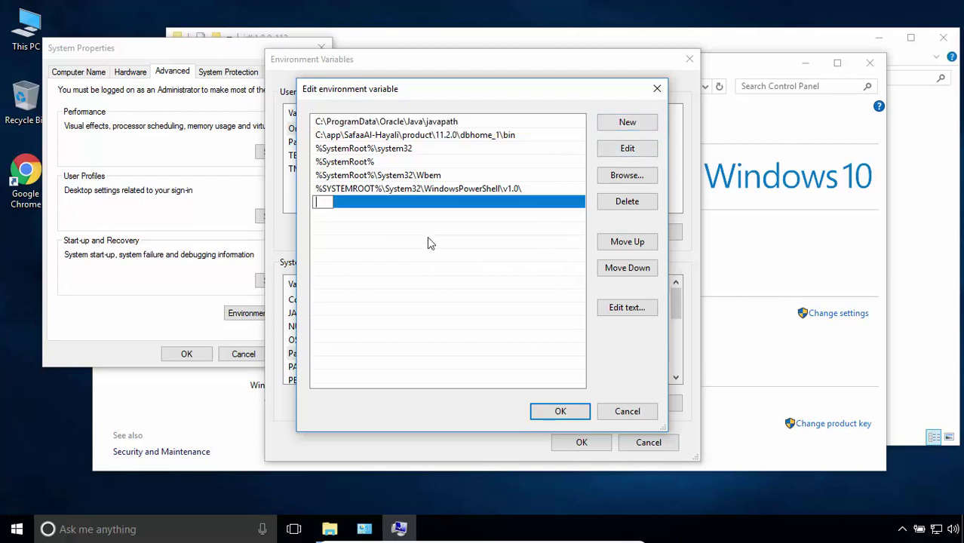
pyautogui.write('%JAVA_HOME')
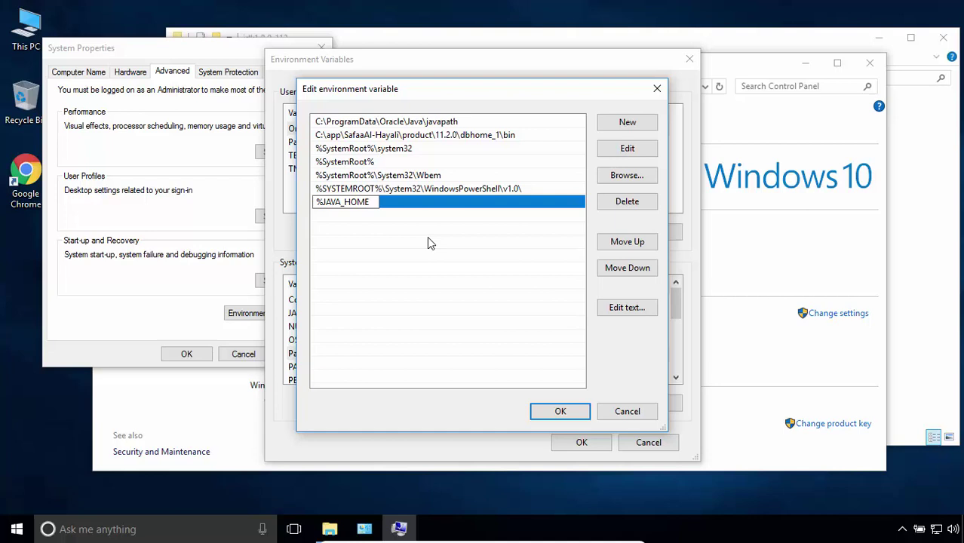
pyautogui.write('%\\bin')
pyautogui.press('Return')
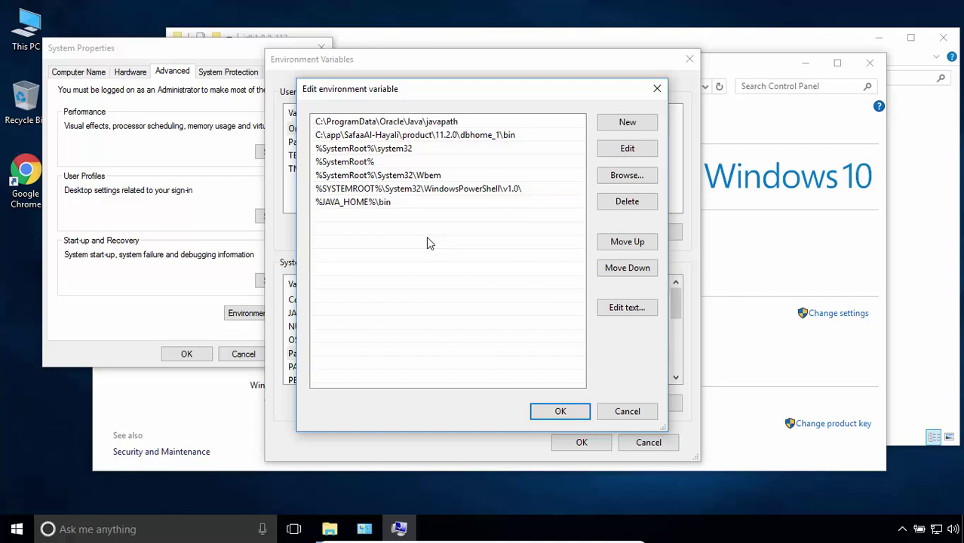
pyautogui.click(382, 208)
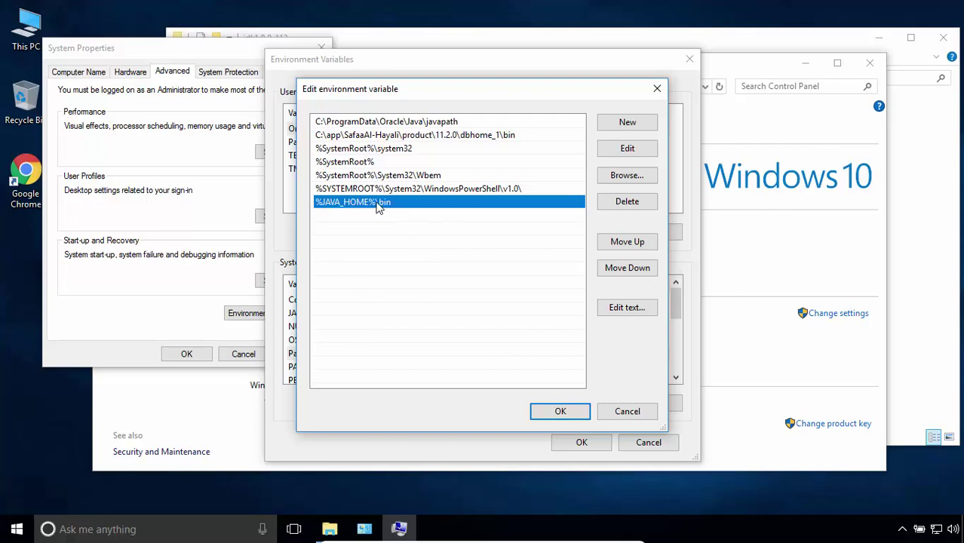
pyautogui.click(546, 413)
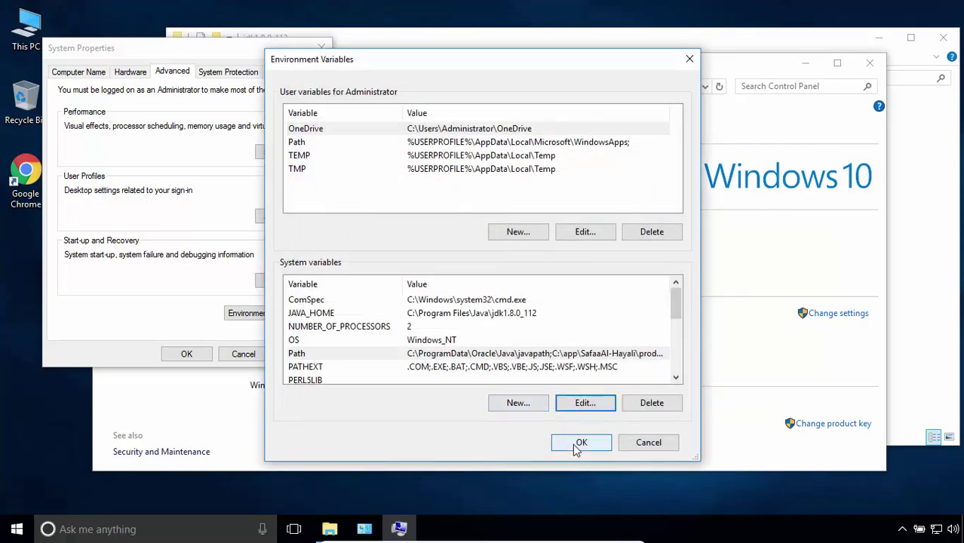
# Confirm the environment variable changes, then close System Properties, the System window and the jdk1.8.0_112 folder.
pyautogui.click(577, 448)
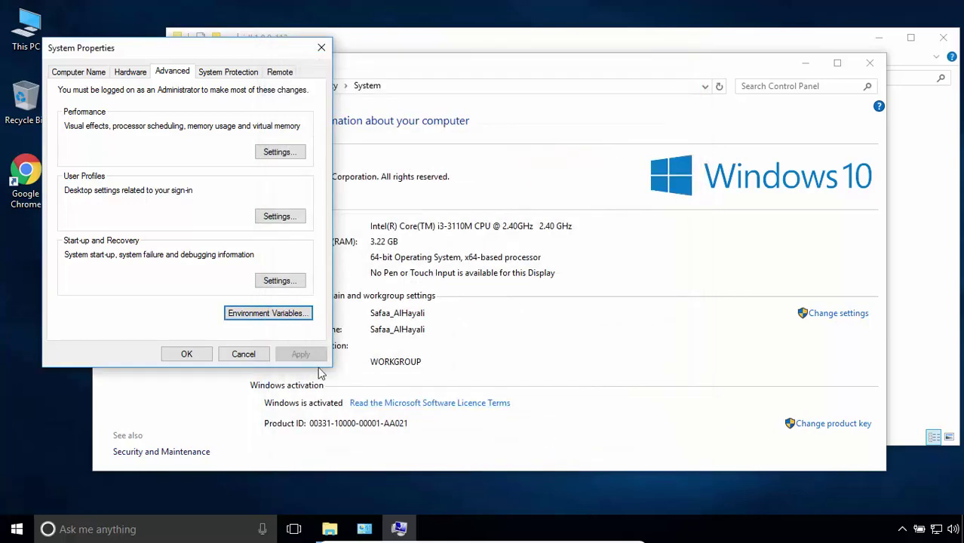
pyautogui.click(173, 355)
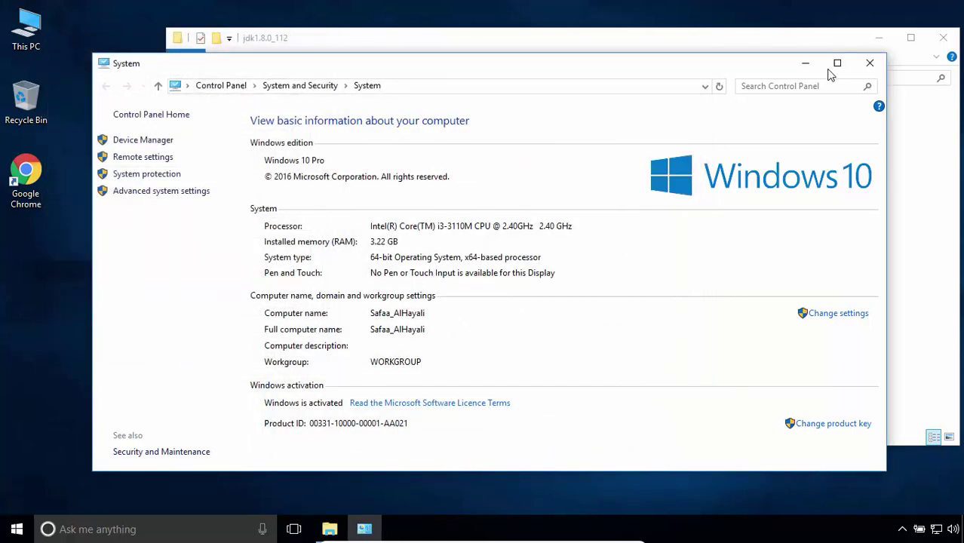
pyautogui.click(866, 64)
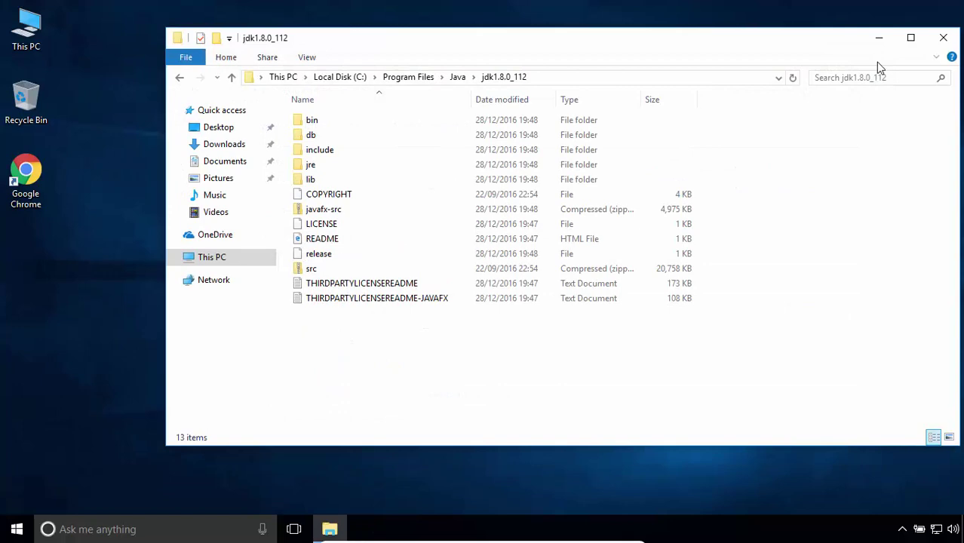
pyautogui.click(943, 37)
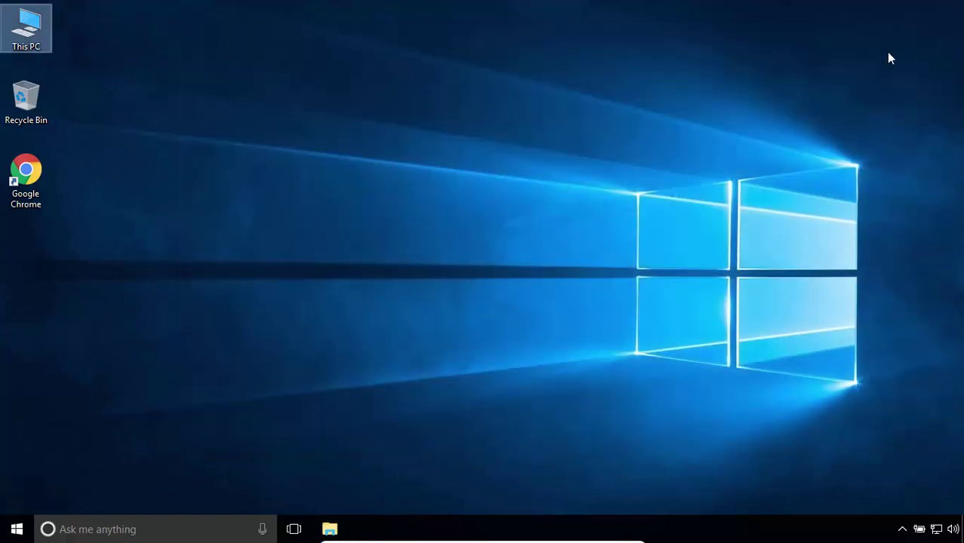
pyautogui.click(502, 132)
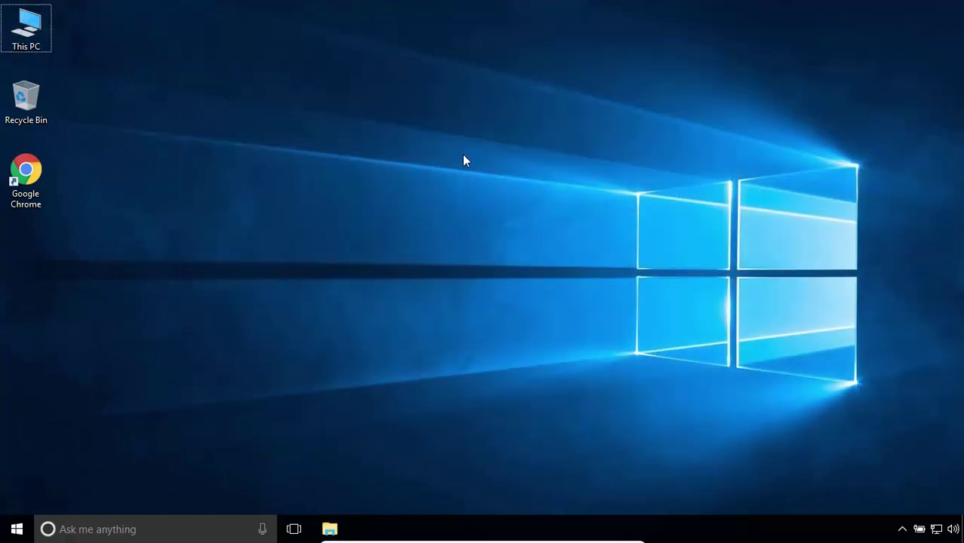
pyautogui.press('shift')
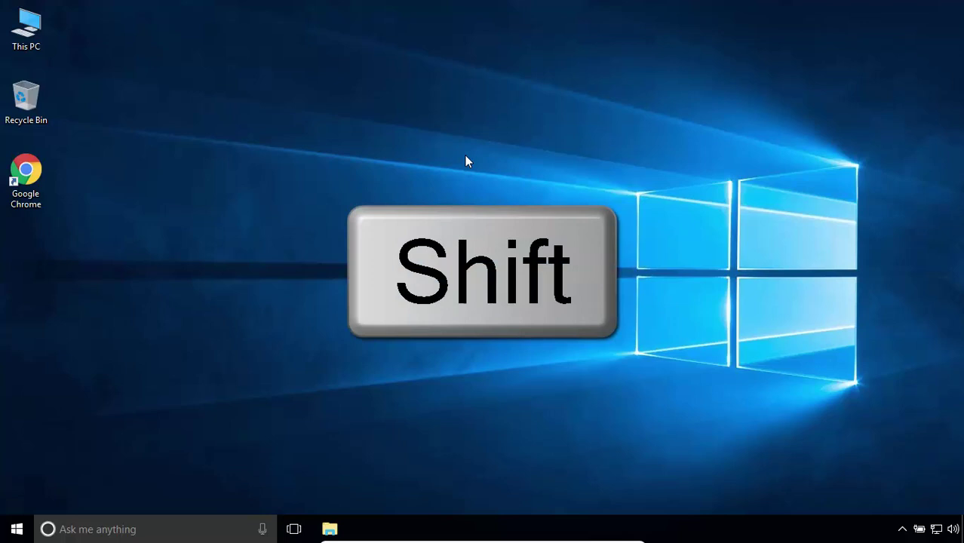
# Open a command window at the Desktop and verify javac -version and java -version both report 1.8.0_112.
pyautogui.rightClick(472, 156)
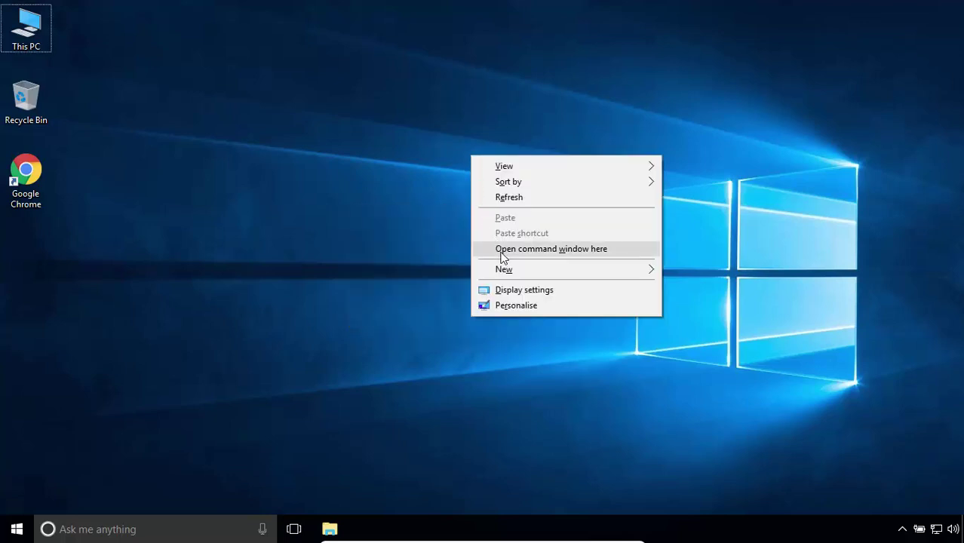
pyautogui.click(553, 255)
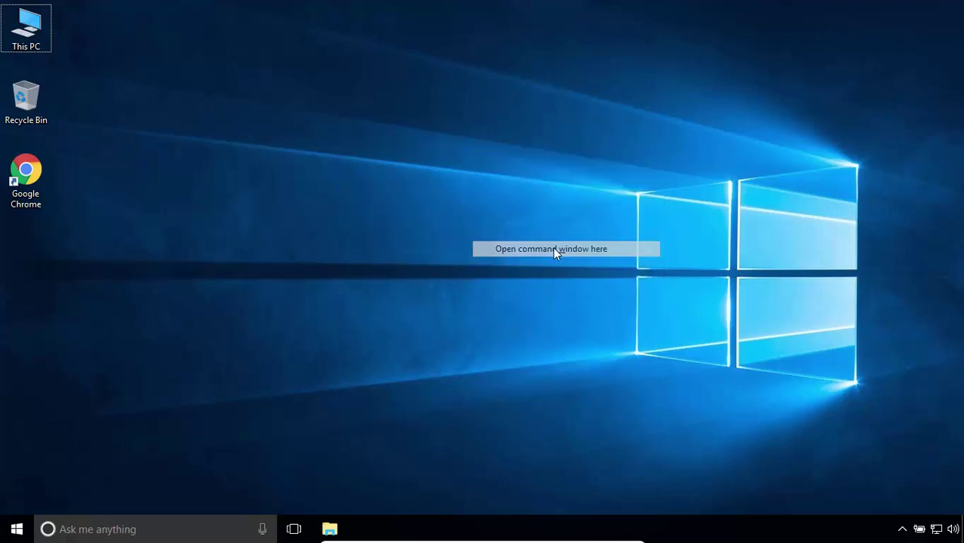
pyautogui.write('javac')
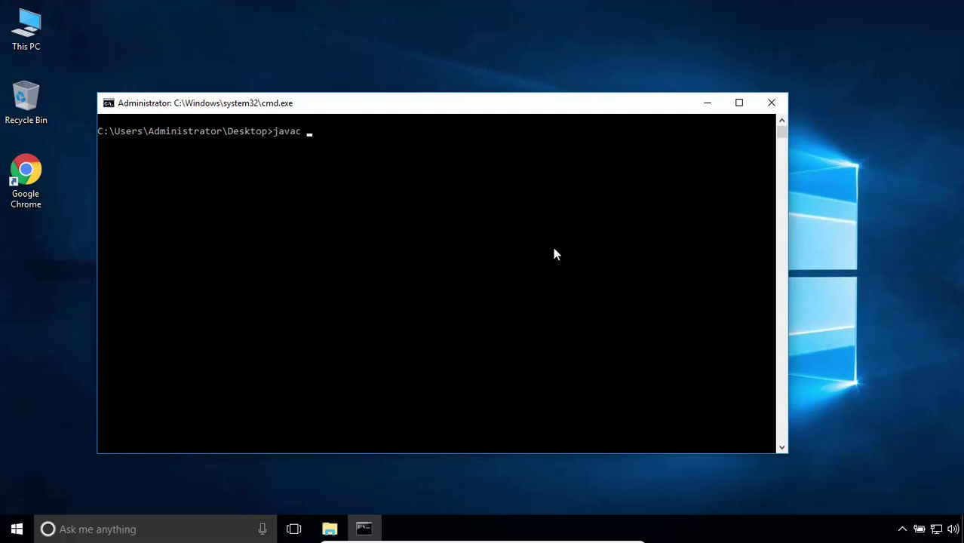
pyautogui.write(' -versio')
pyautogui.write('n')
pyautogui.press('Return')
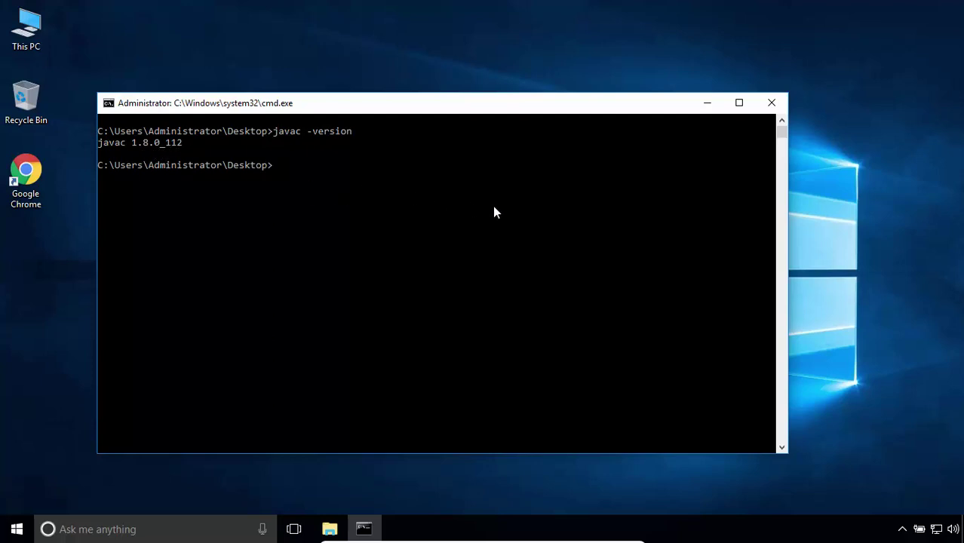
pyautogui.write('java -version')
pyautogui.press('Return')
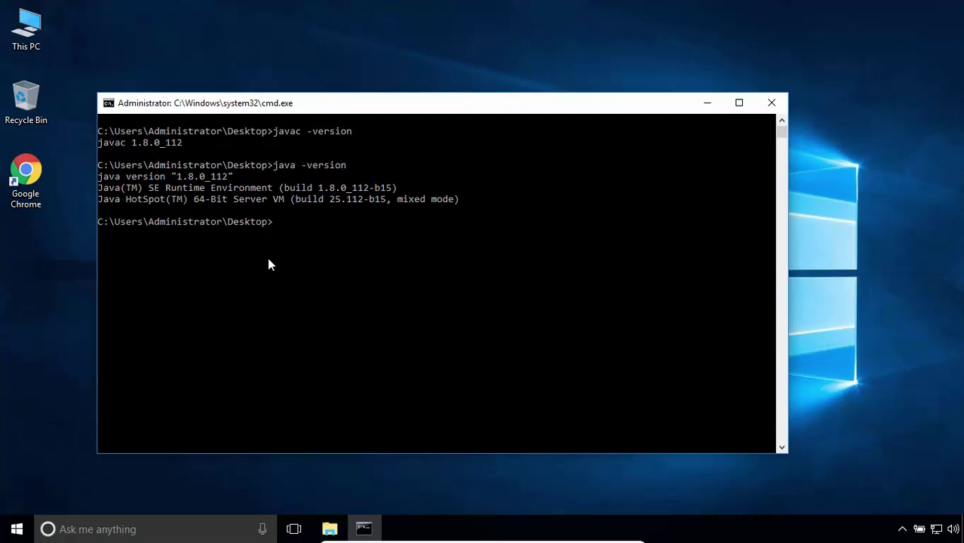
# Create an empty Hello_World.java file from a new text document on the desktop, then open its context menu.
pyautogui.click(706, 102)
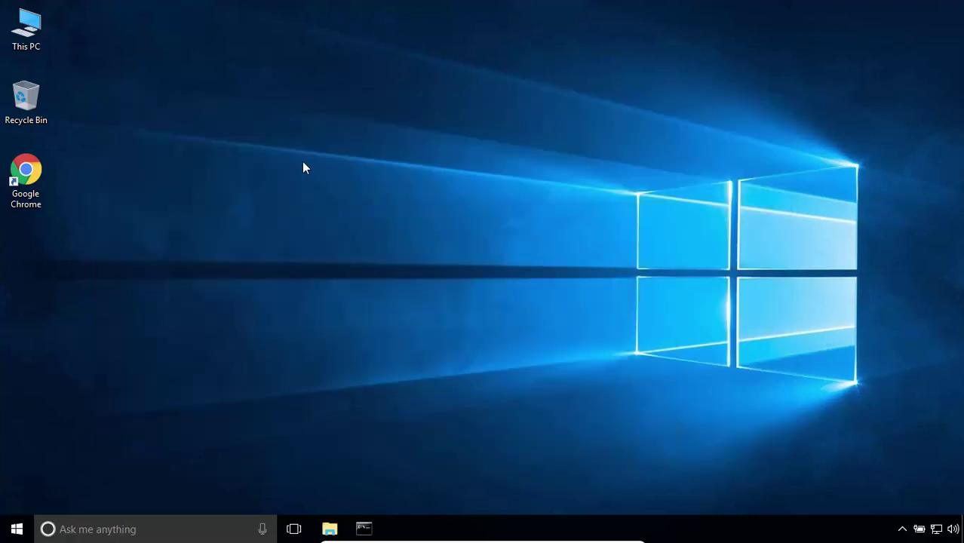
pyautogui.rightClick(302, 161)
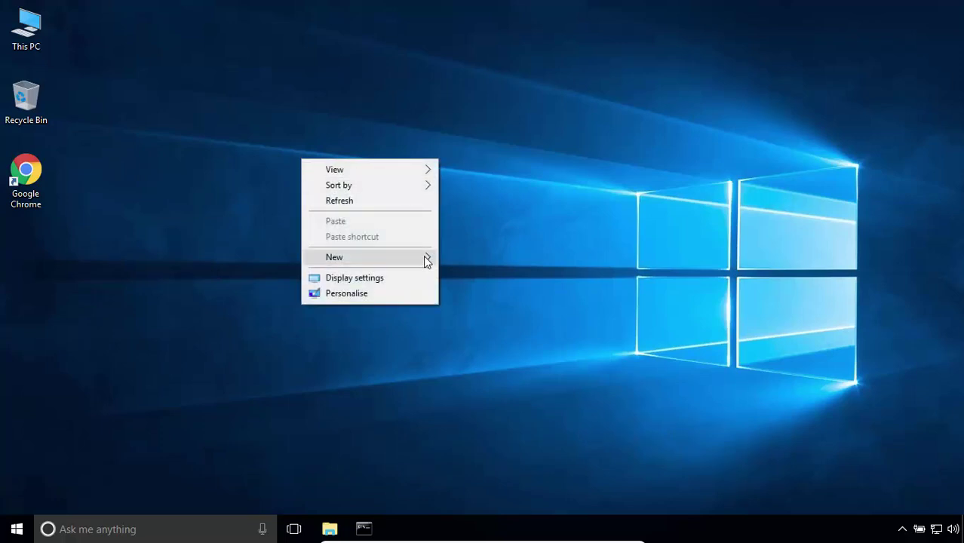
pyautogui.moveTo(426, 259)
pyautogui.click(511, 342)
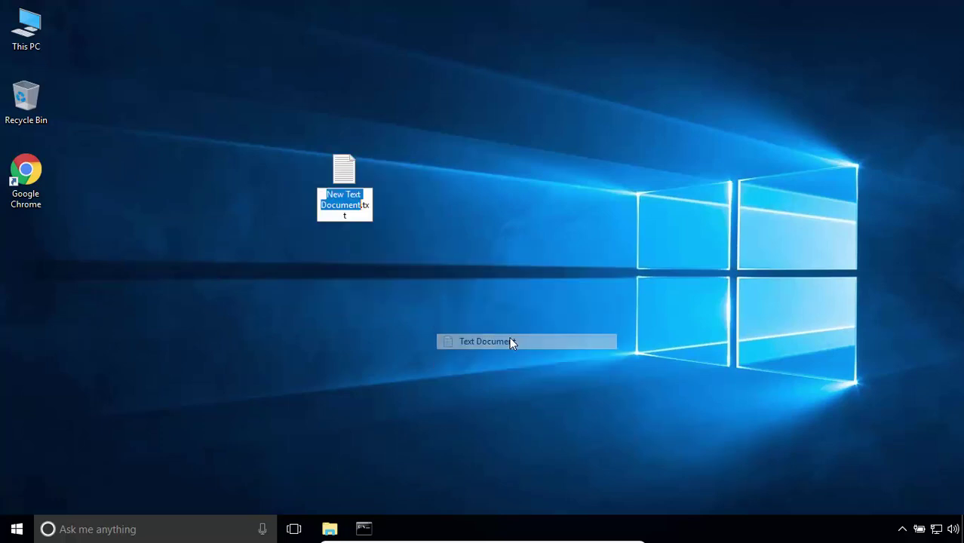
pyautogui.write('Hello_W')
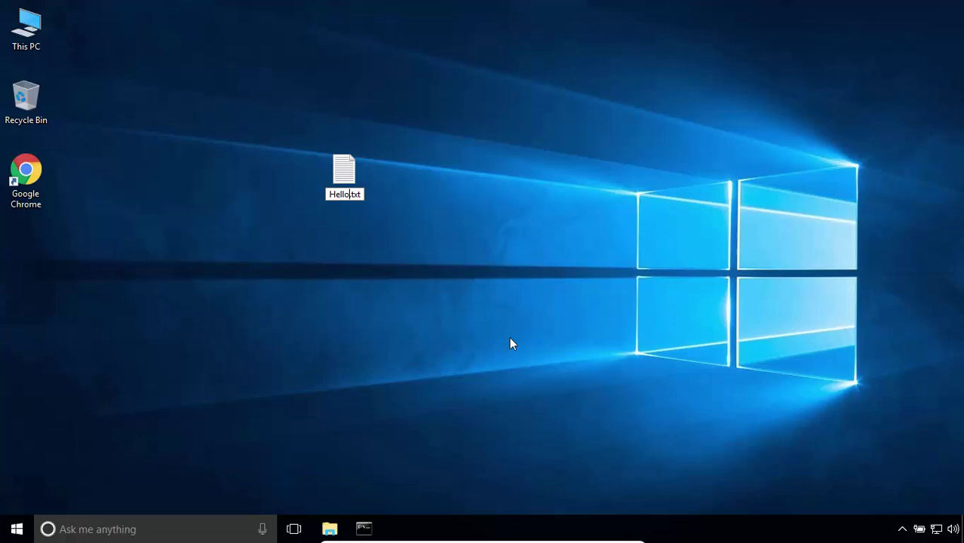
pyautogui.write('orld')
pyautogui.press('Right')
pyautogui.hotkey('shift', 'End')
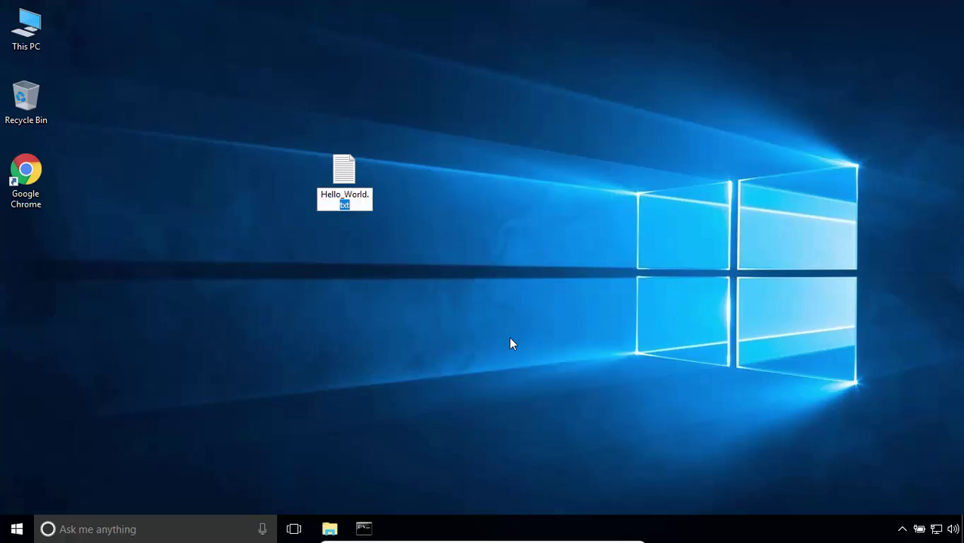
pyautogui.write('bat')
pyautogui.press('Return')
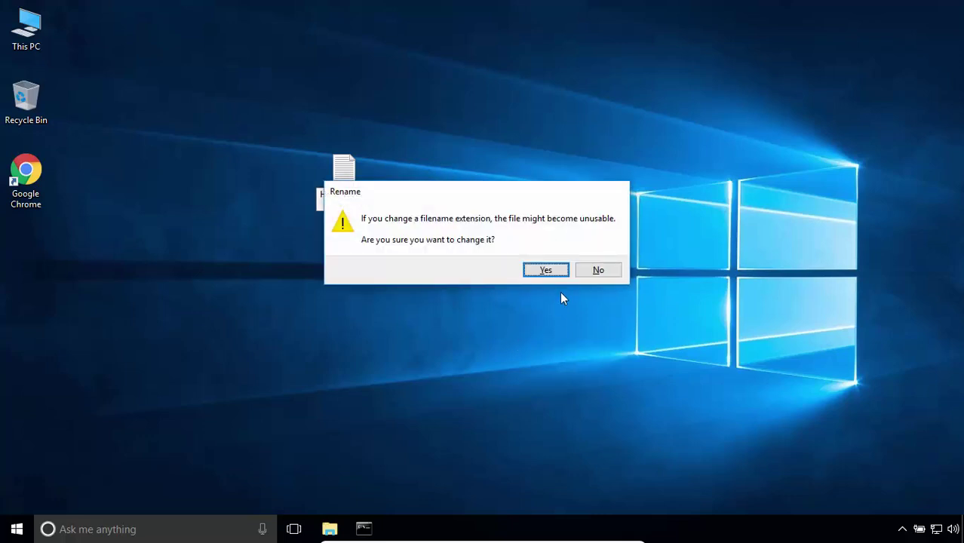
pyautogui.click(546, 270)
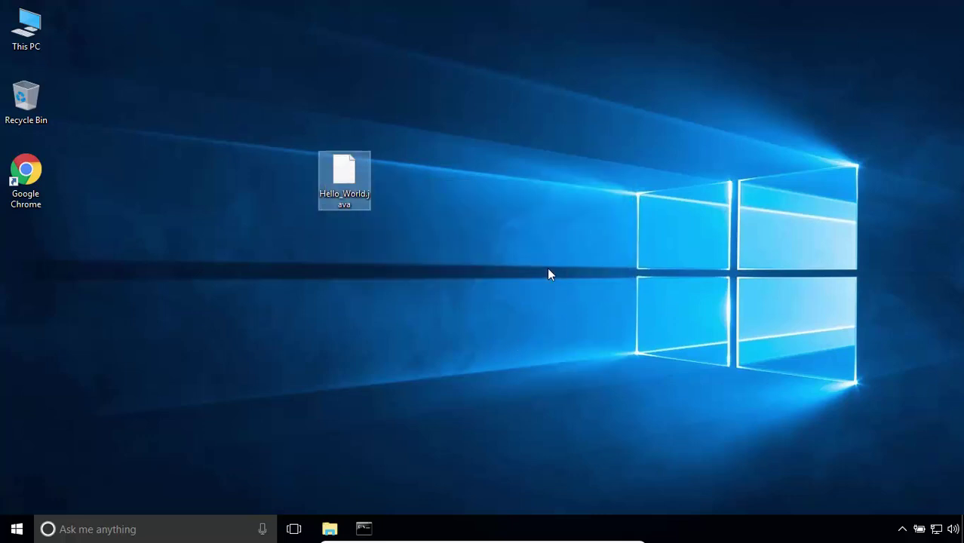
pyautogui.rightClick(354, 184)
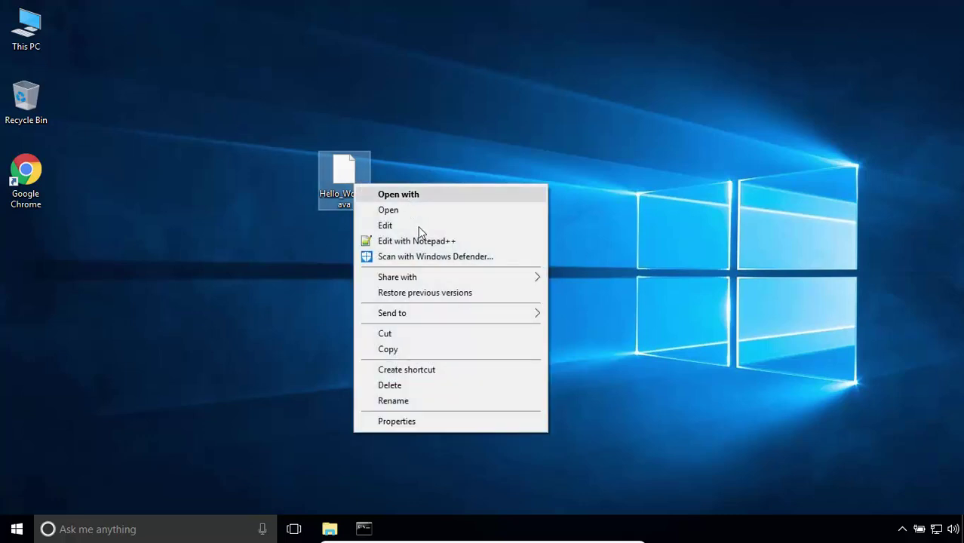
# Open Hello_World.java in Notepad++ and write the empty class Hello_World block.
pyautogui.click(420, 241)
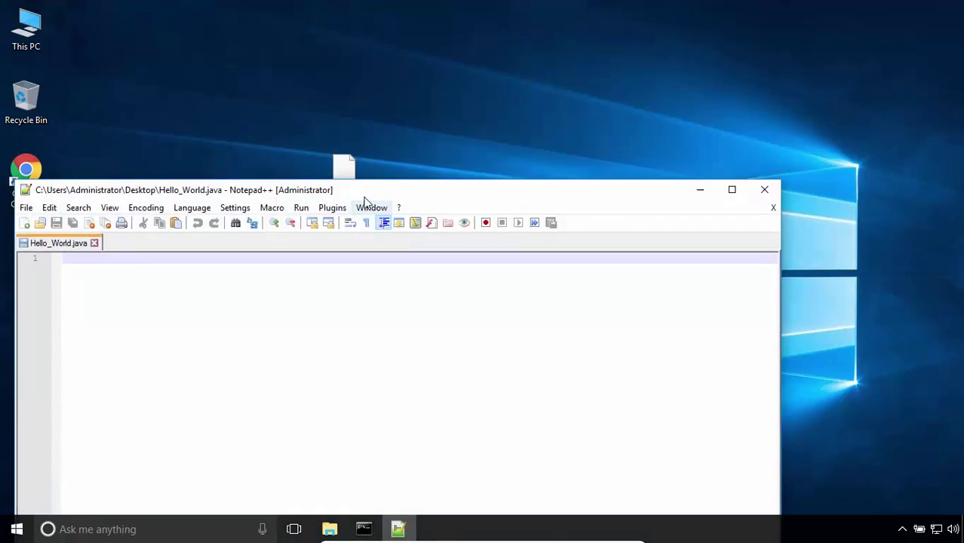
pyautogui.moveTo(440, 183); pyautogui.dragTo(758, 147)
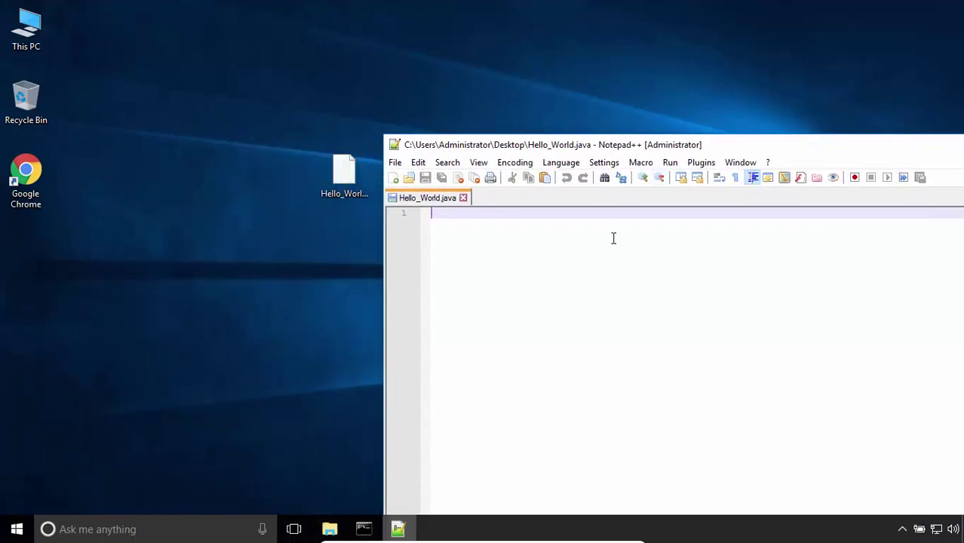
pyautogui.write('class Hello_World{')
pyautogui.press('Return')
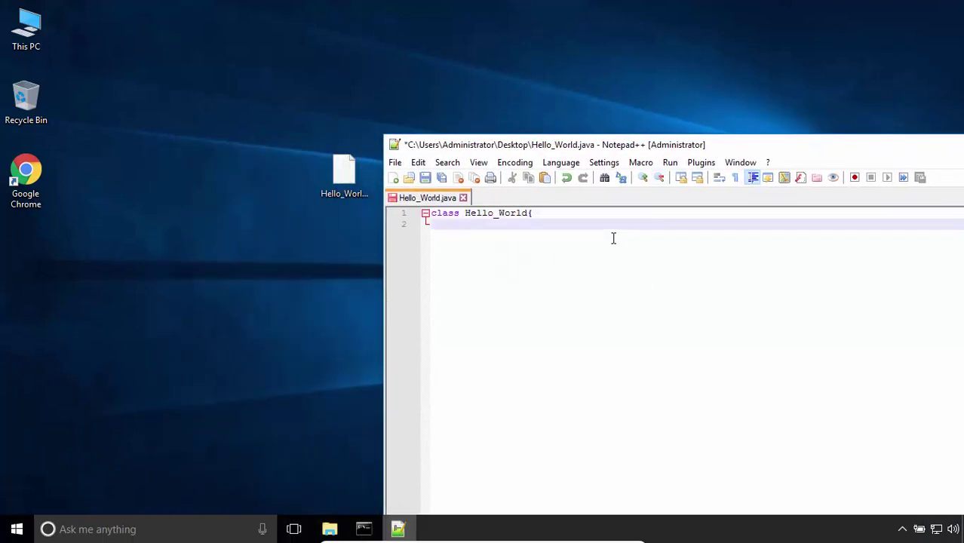
pyautogui.press('Return')
pyautogui.press('Return')
pyautogui.write('}')
pyautogui.press('Up')
pyautogui.press('Up')
# Add a public static void main(String[]args) method containing System.out.println("Hello World");.
pyautogui.write('public static void main(')
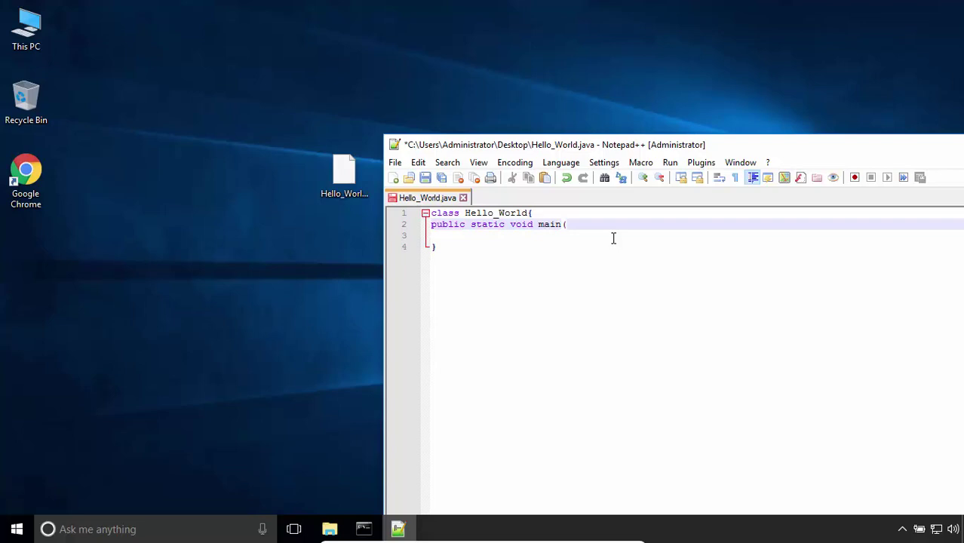
pyautogui.write('String[]args)')
pyautogui.press('Return')
pyautogui.write('{')
pyautogui.press('Return')
pyautogui.write('}')
pyautogui.press('Up')
pyautogui.press('Return')
pyautogui.press('Tab')
pyautogui.write('System.out.println')
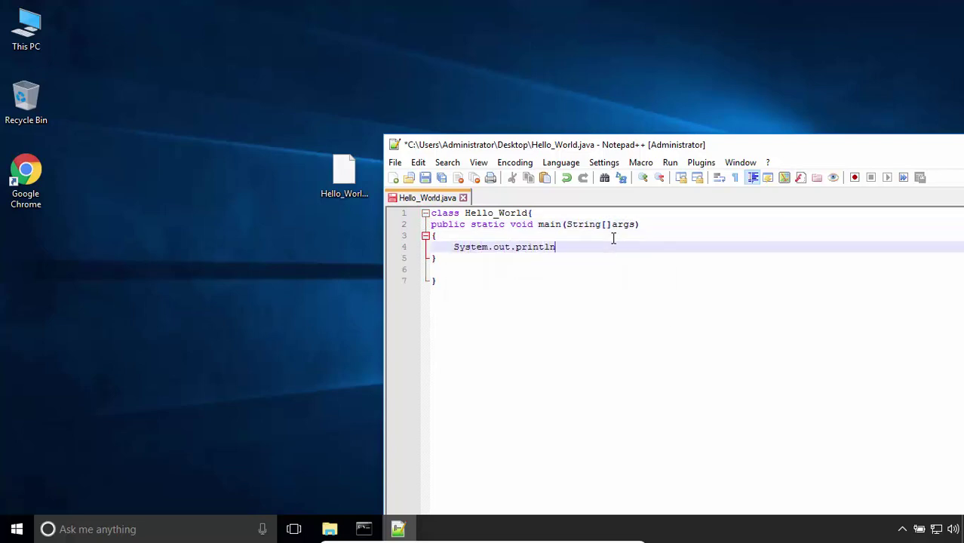
pyautogui.write('("Hello World");')
# Save Hello_World.java and place the Command Prompt window beneath the editor.
pyautogui.click(394, 163)
pyautogui.click(441, 244)
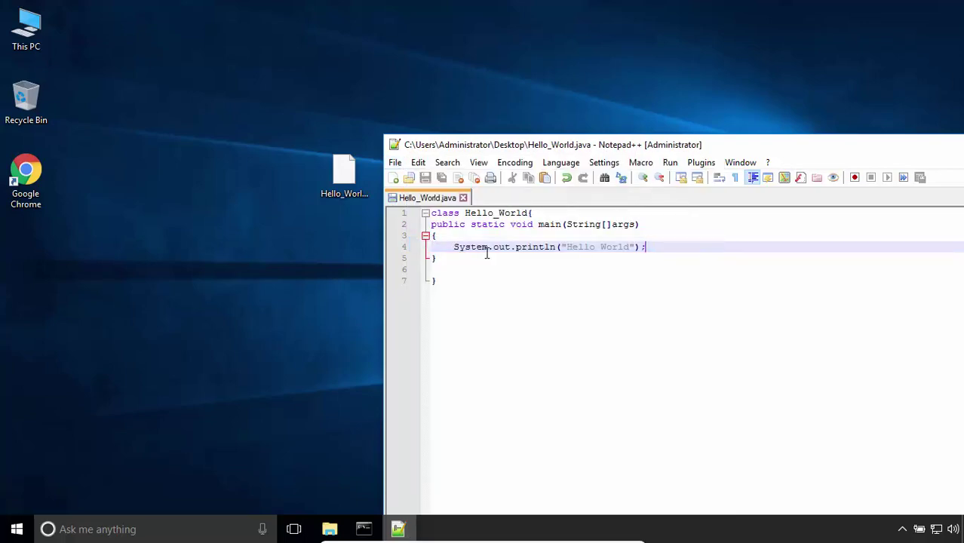
pyautogui.moveTo(687, 149); pyautogui.dragTo(882, 21)
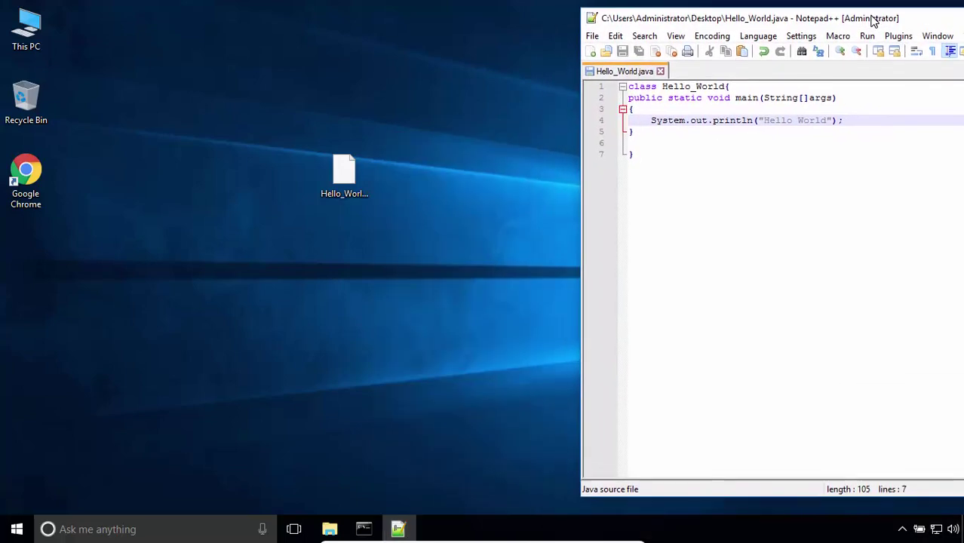
pyautogui.click(364, 529)
pyautogui.moveTo(381, 103); pyautogui.dragTo(577, 221)
# Compile Hello_World.java with javac, using Tab to complete the file name.
pyautogui.click(355, 185)
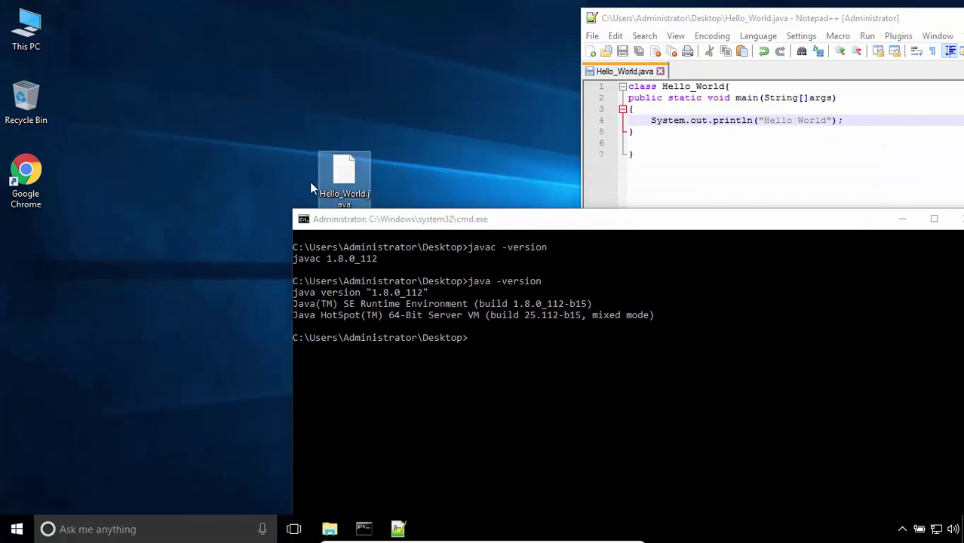
pyautogui.click(307, 349)
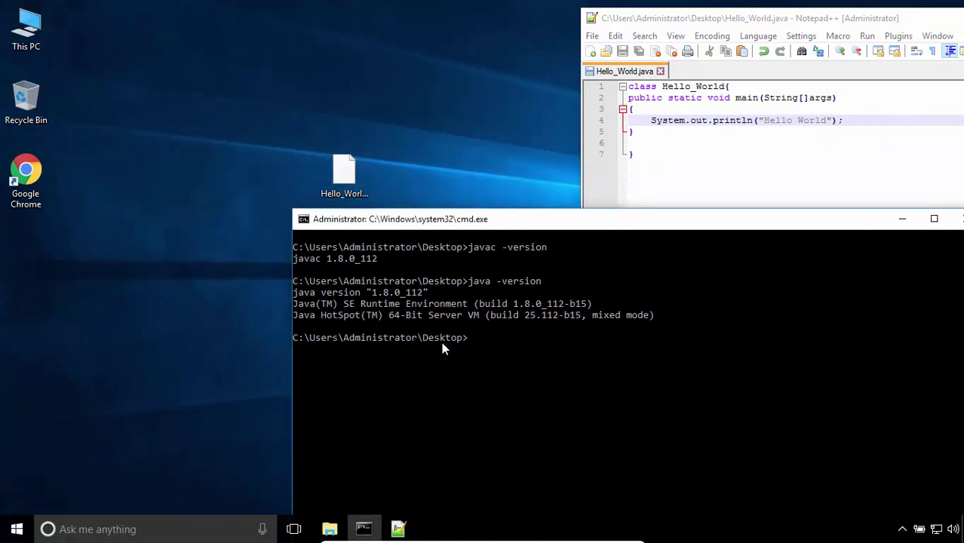
pyautogui.write('javac He')
pyautogui.press('Tab')
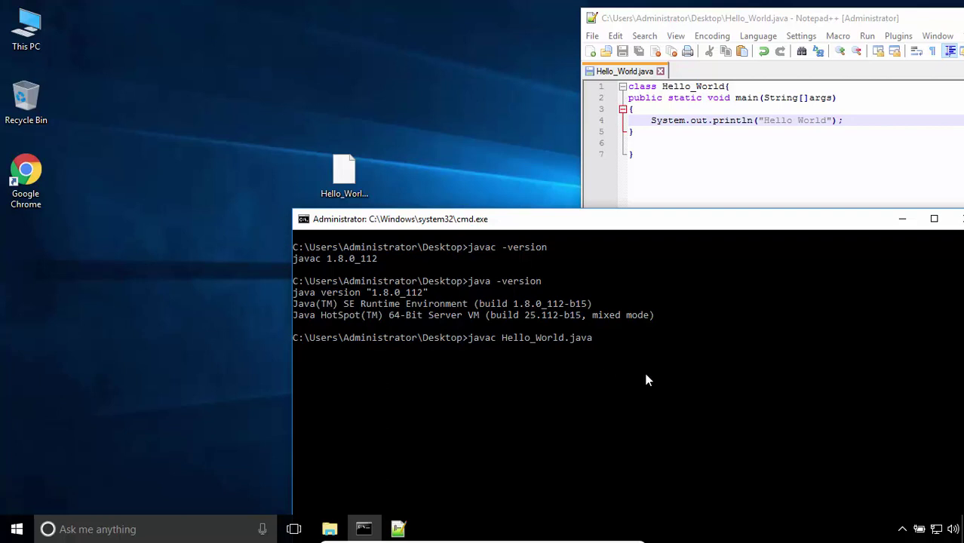
pyautogui.press('Return')
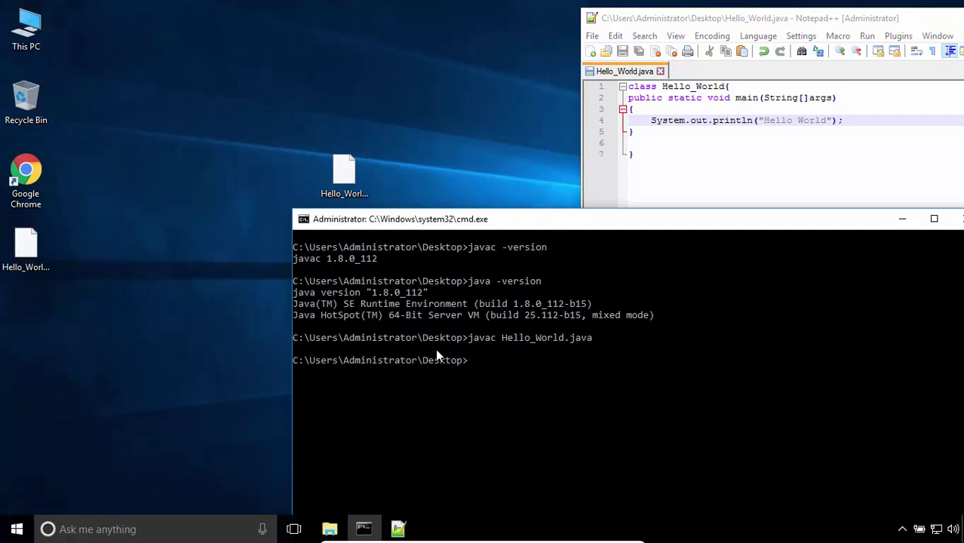
# Compare the newly created Hello_World.class with Hello_World.java on the desktop.
pyautogui.click(29, 271)
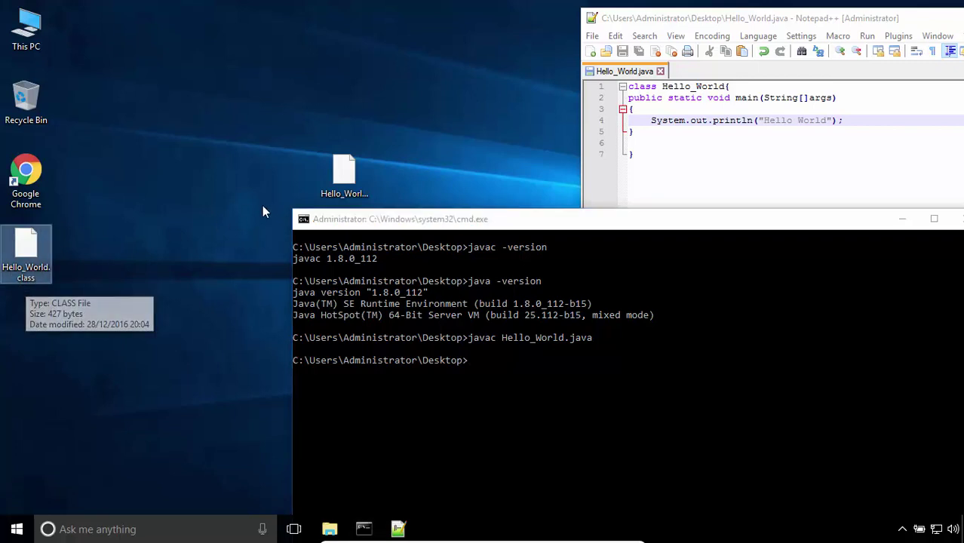
pyautogui.click(345, 179)
pyautogui.click(20, 276)
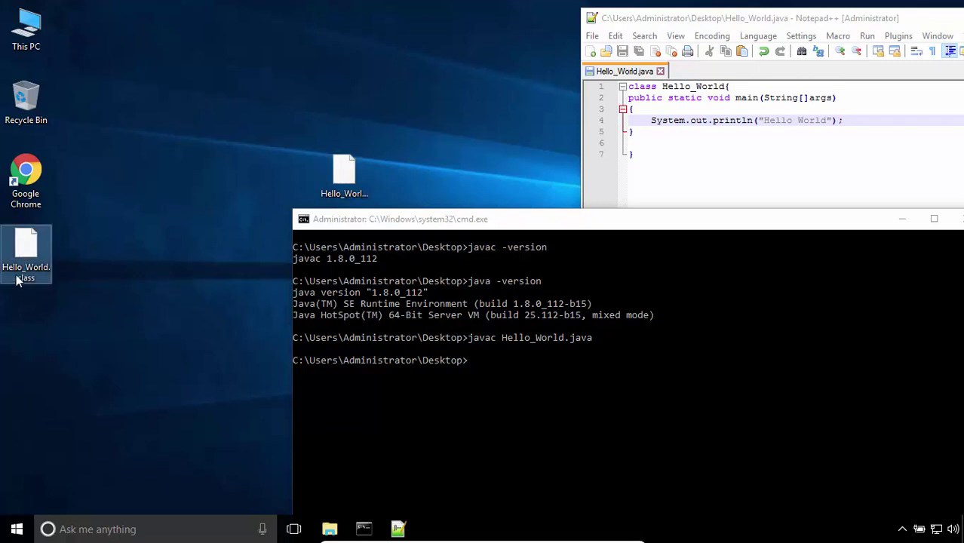
pyautogui.moveTo(23, 280)
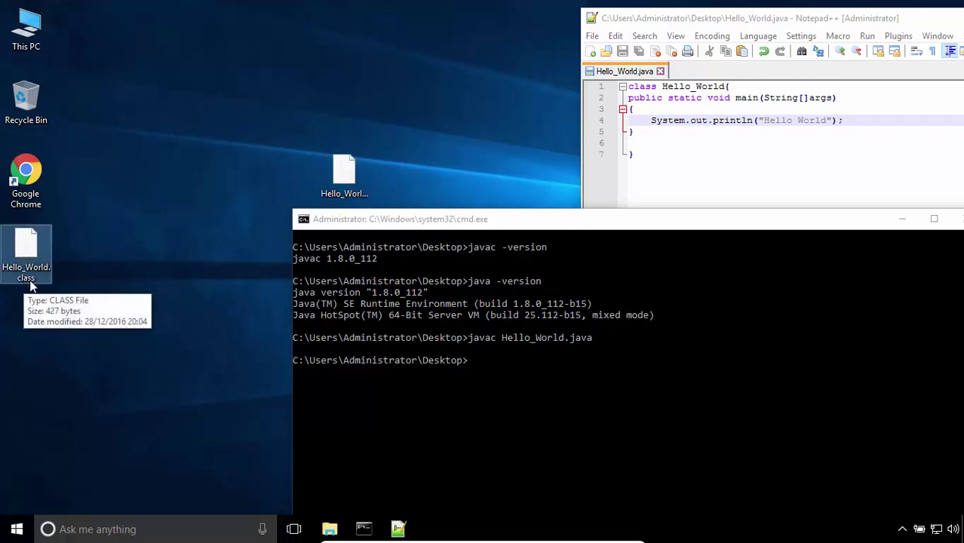
# Run java Hello_World, stripping the .class extension, so the console prints Hello World.
pyautogui.click(480, 371)
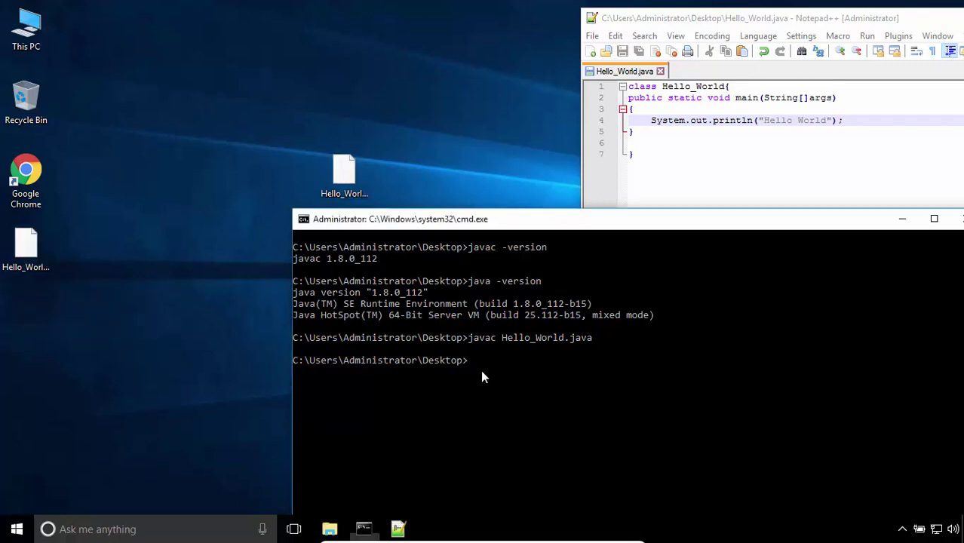
pyautogui.write('ja')
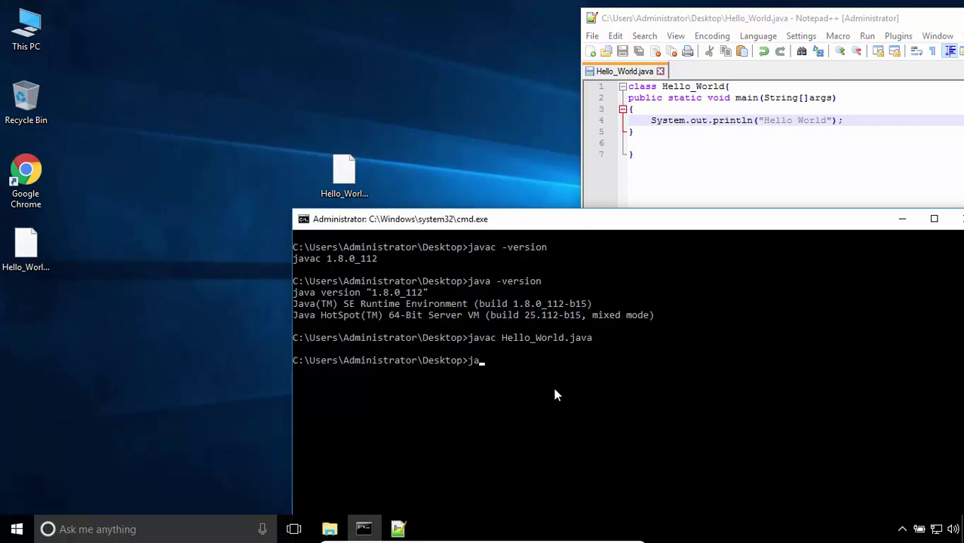
pyautogui.write('va He')
pyautogui.press('Tab')
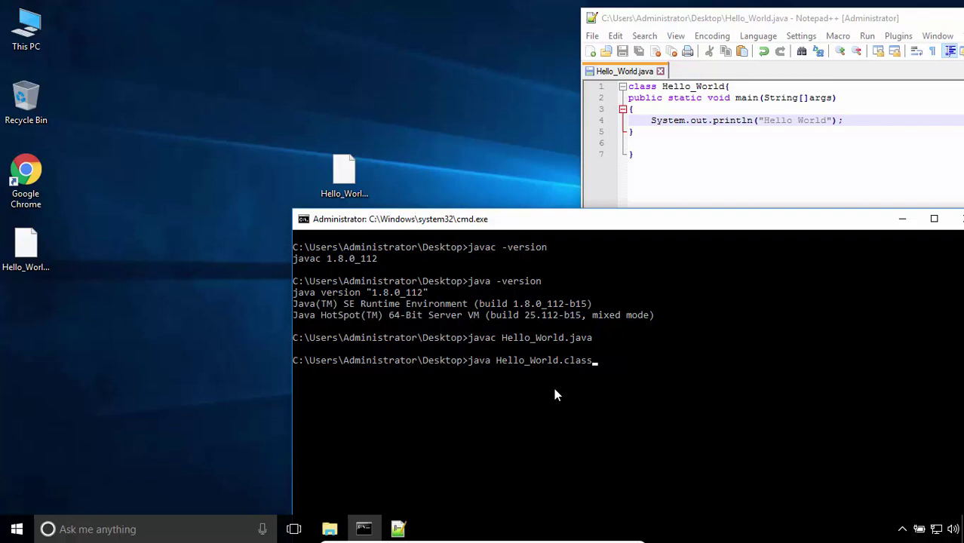
pyautogui.press('BackSpace')
pyautogui.press('BackSpace')
pyautogui.press('BackSpace')
pyautogui.press('BackSpace')
pyautogui.press('BackSpace')
pyautogui.press('BackSpace')
pyautogui.click(33, 254)
pyautogui.click(613, 362)
pyautogui.press('Return')
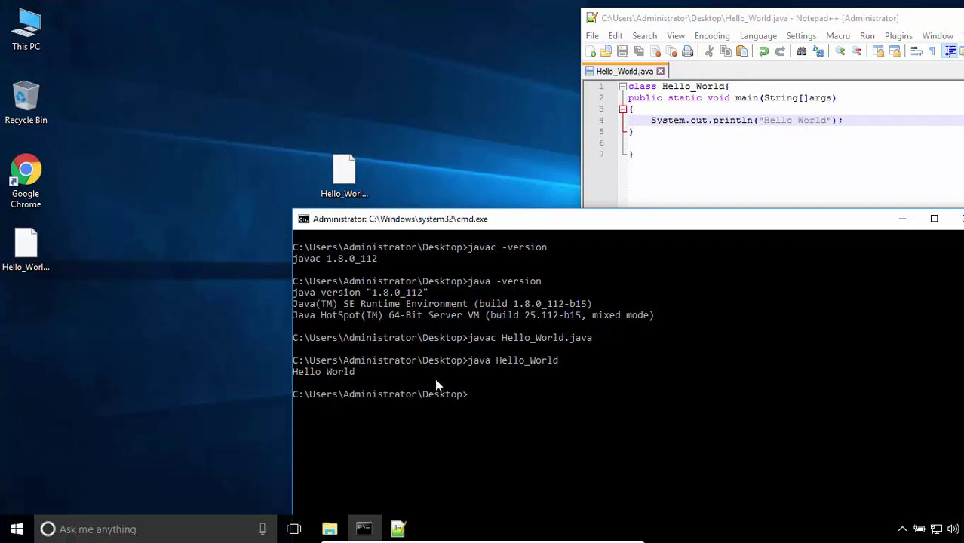
# Begin typing exit at the prompt below the Hello World output.
pyautogui.click(504, 408)
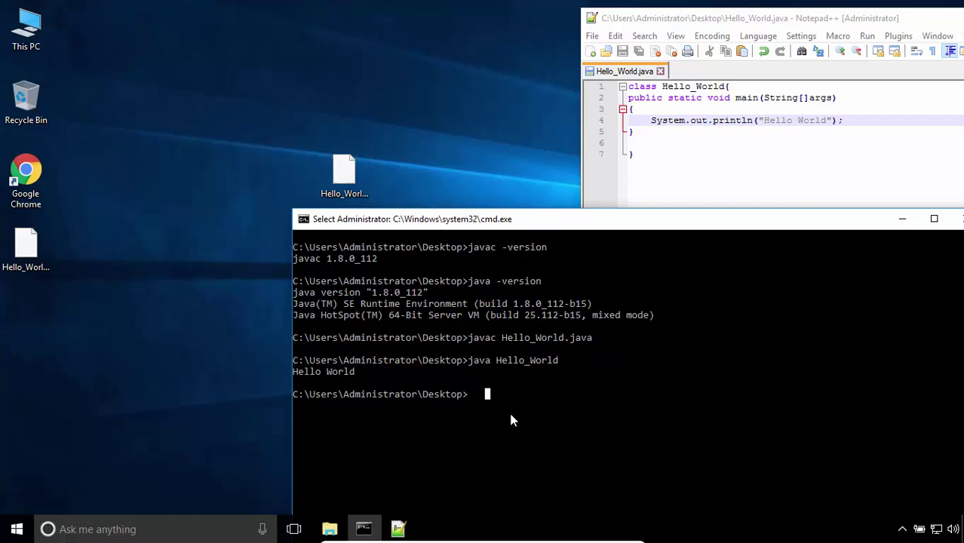
pyautogui.write('e')
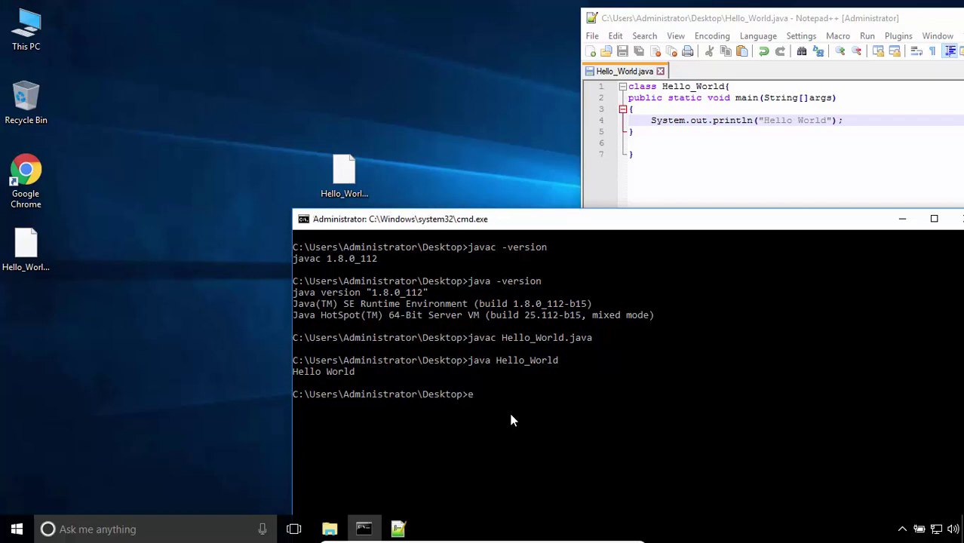
pyautogui.write('xit')
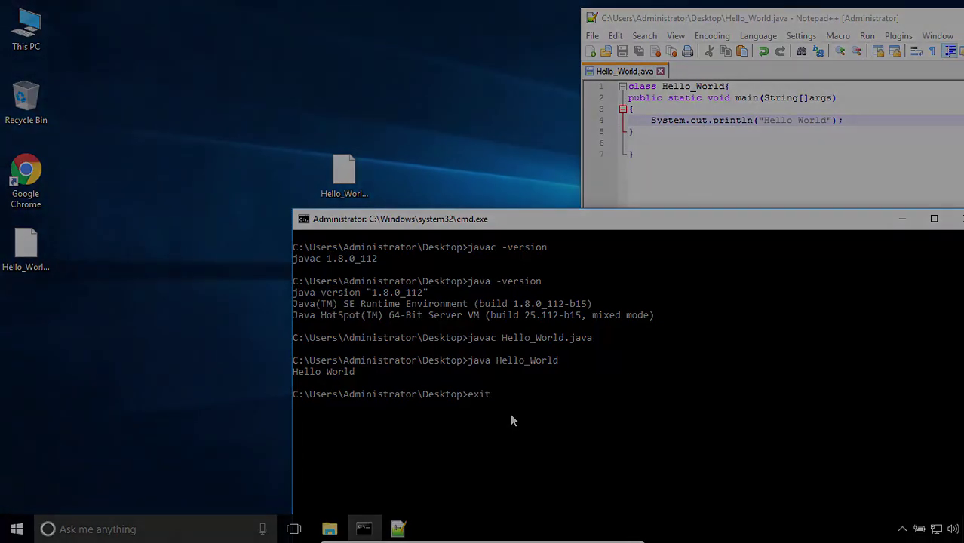